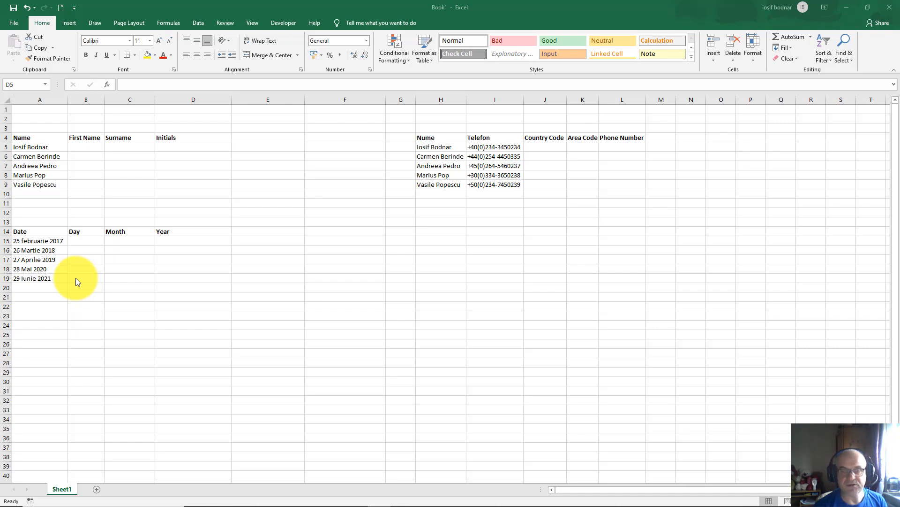
Step: Review Excel's Advanced editing options, then return to the worksheet
{"action": "left_click", "coordinate": [12, 26]}
{"action": "left_click", "coordinate": [13, 23]}
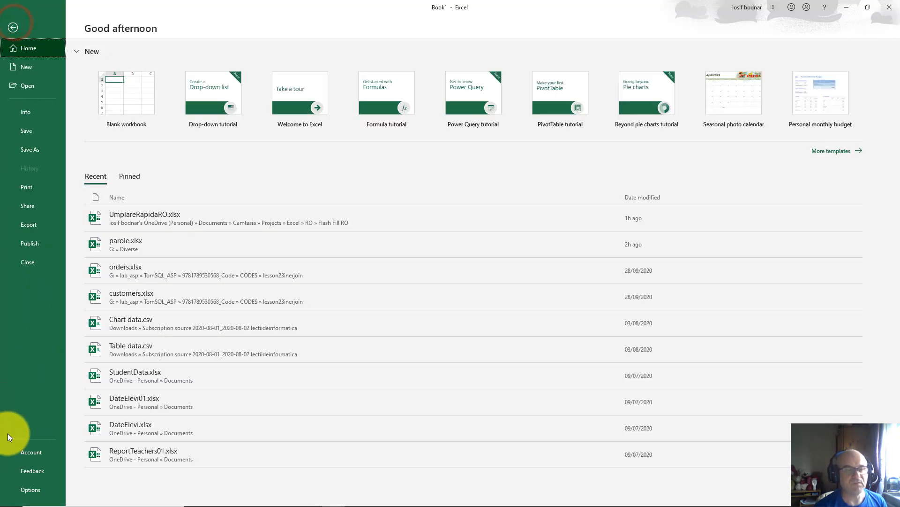
{"action": "left_click", "coordinate": [29, 488]}
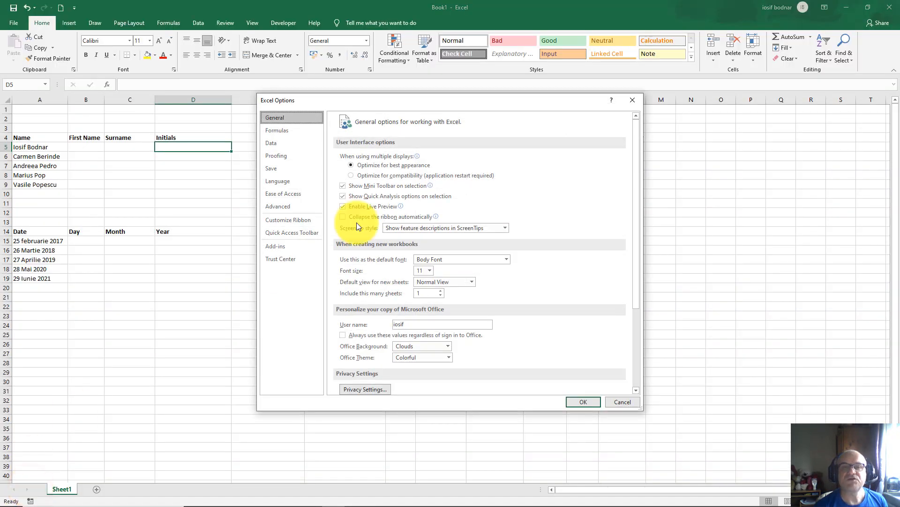
{"action": "left_click", "coordinate": [280, 207]}
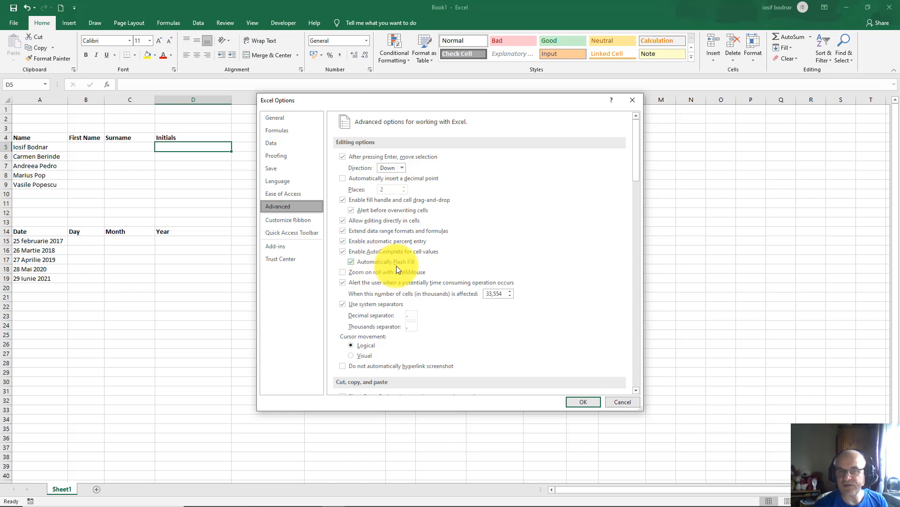
{"action": "left_click", "coordinate": [633, 103]}
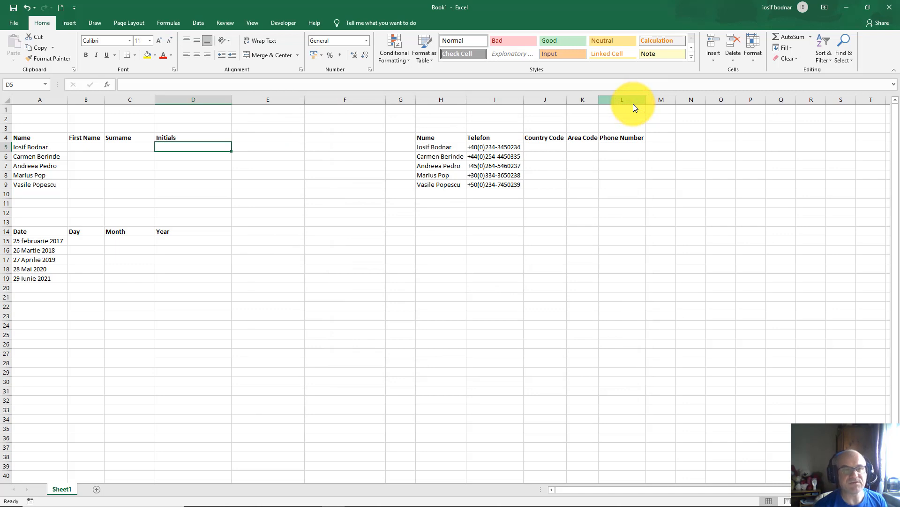
{"action": "left_click_drag", "start_coordinate": [37, 148], "coordinate": [42, 186]}
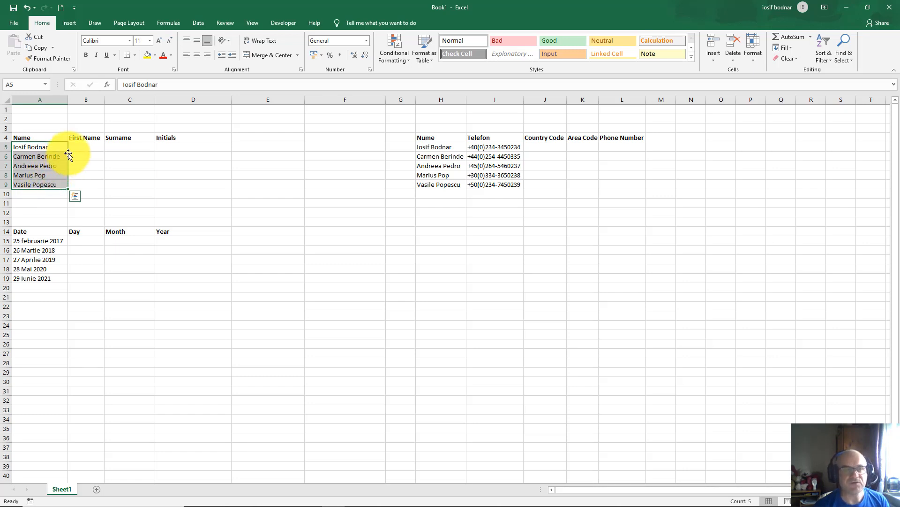
{"action": "left_click", "coordinate": [84, 148]}
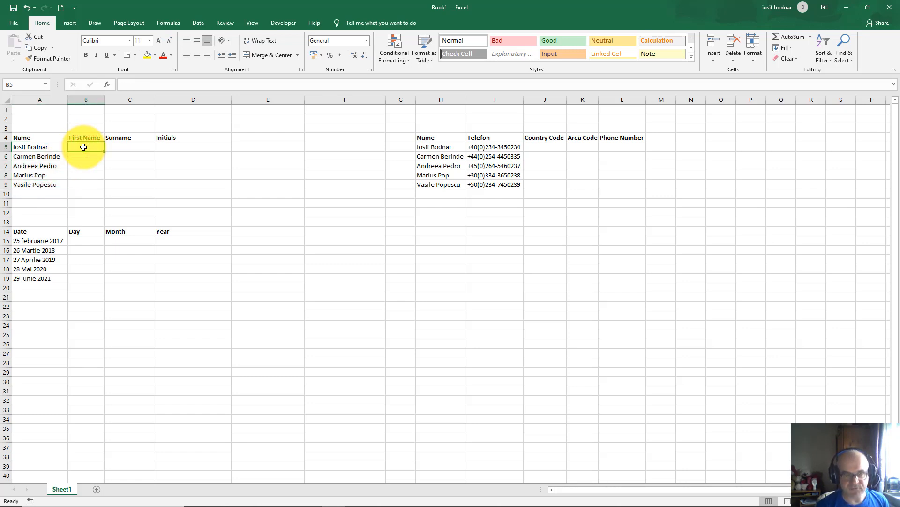
{"action": "type", "text": "Io"}
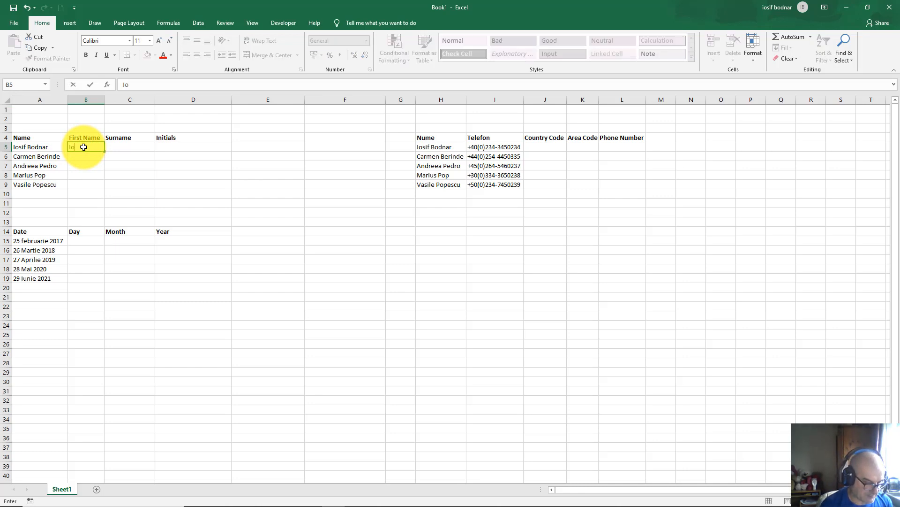
{"action": "type", "text": "sif"}
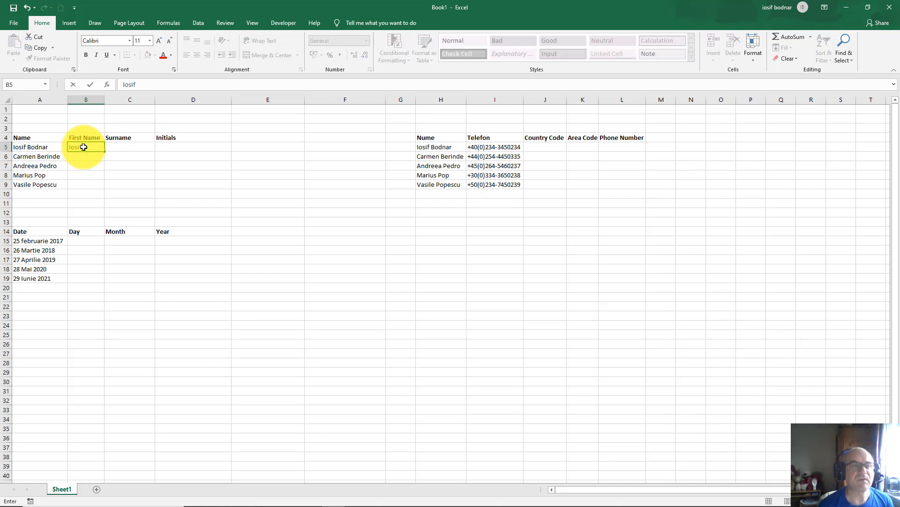
{"action": "key", "text": "Return"}
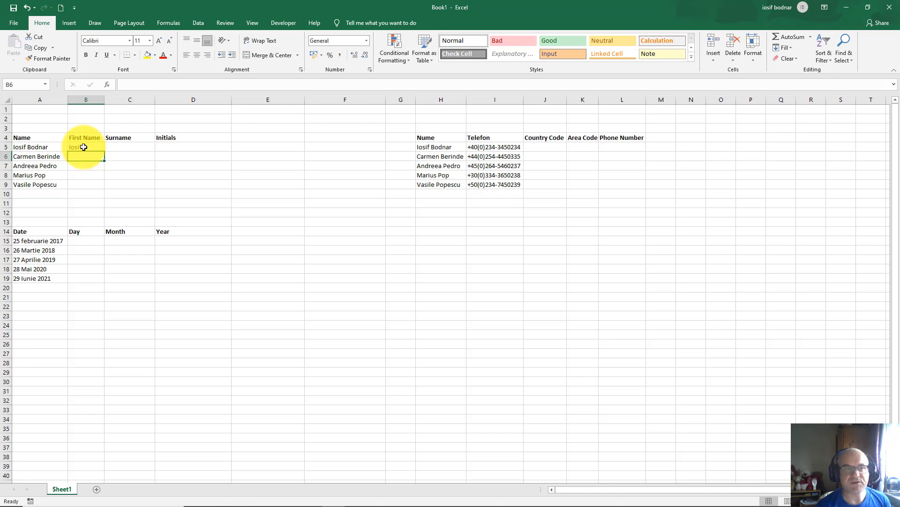
{"action": "left_click", "coordinate": [84, 147]}
{"action": "left_click", "coordinate": [29, 147]}
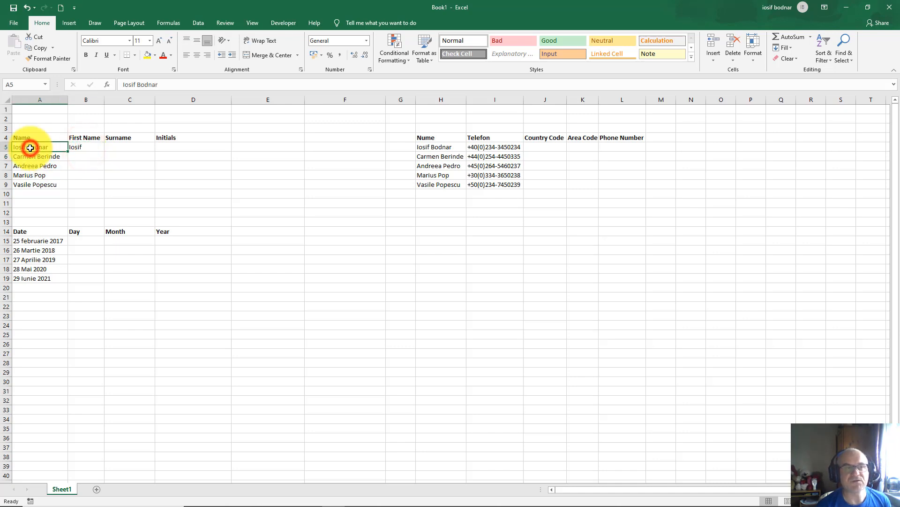
{"action": "left_click", "coordinate": [73, 147]}
{"action": "key", "text": "Return"}
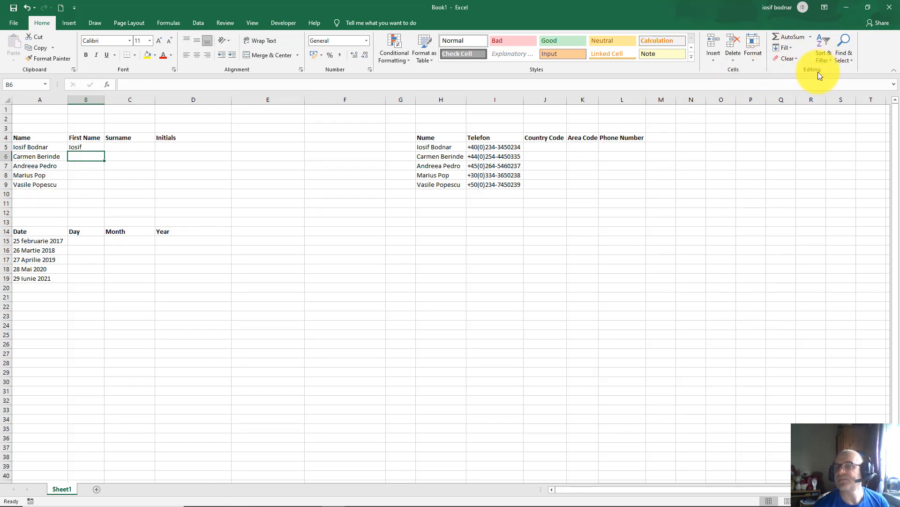
Step: Flash Fill B6:B9 with Carmen, Andreea, Marius and Vasile, checking them against column A
{"action": "left_click", "coordinate": [793, 49]}
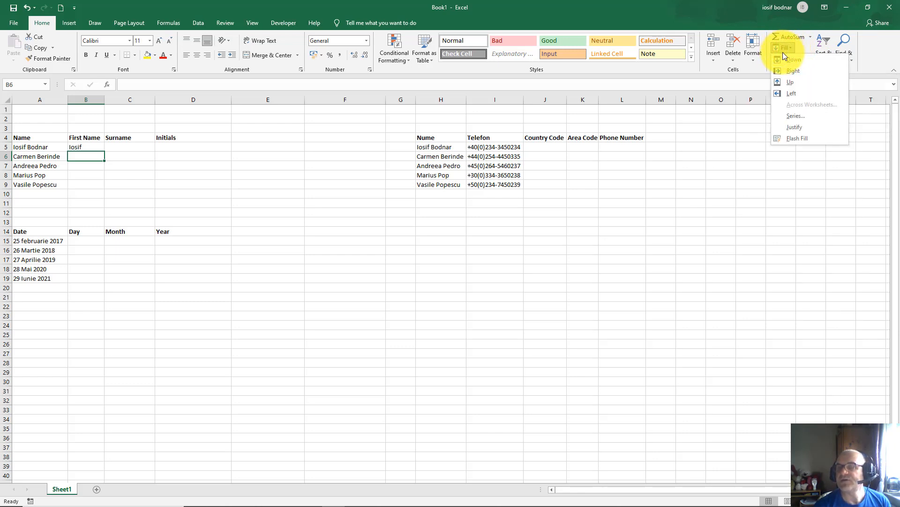
{"action": "left_click", "coordinate": [800, 138]}
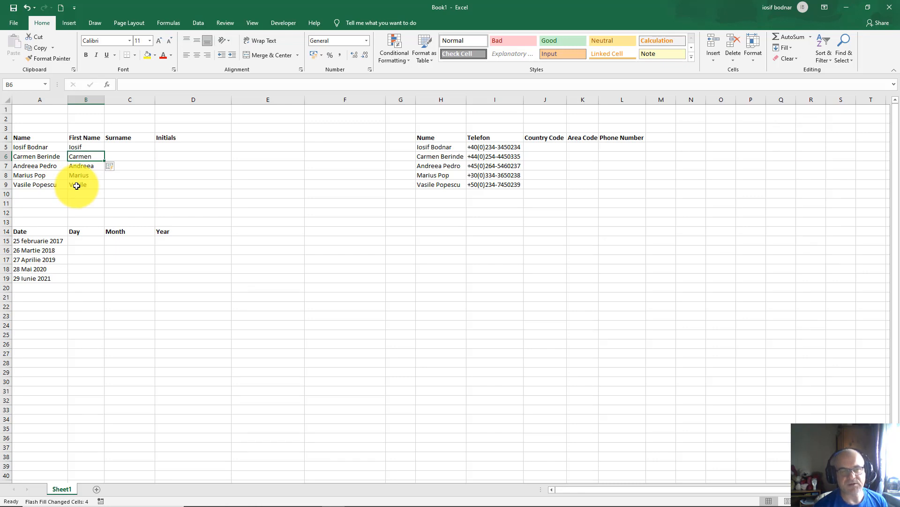
{"action": "left_click", "coordinate": [49, 157]}
{"action": "left_click", "coordinate": [43, 165]}
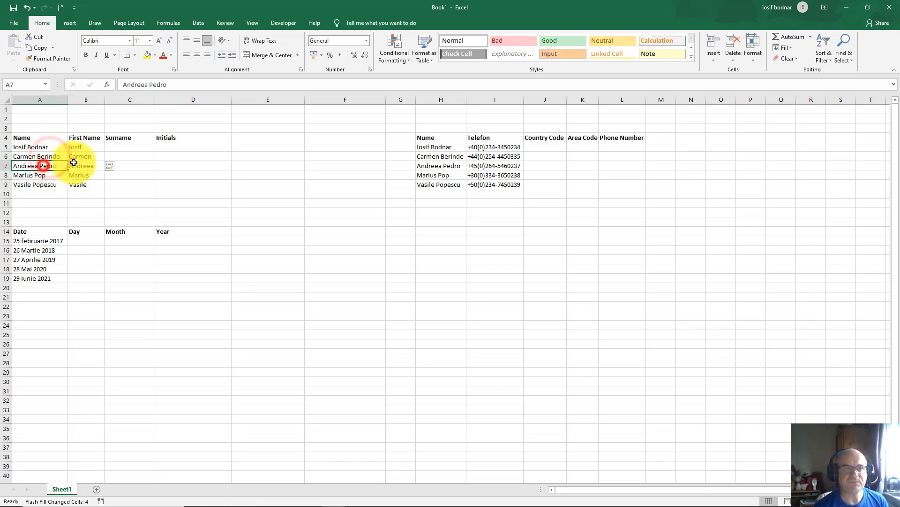
{"action": "left_click", "coordinate": [82, 157]}
{"action": "left_click", "coordinate": [27, 156]}
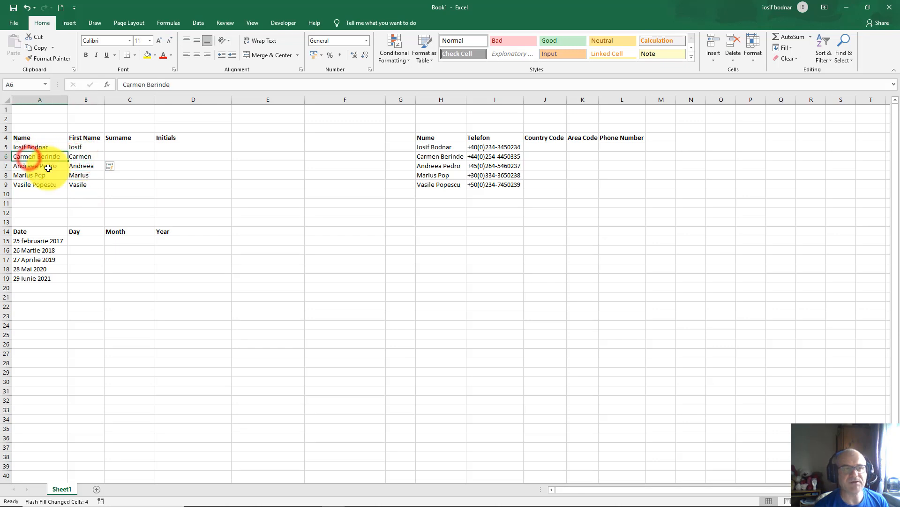
{"action": "left_click", "coordinate": [42, 166]}
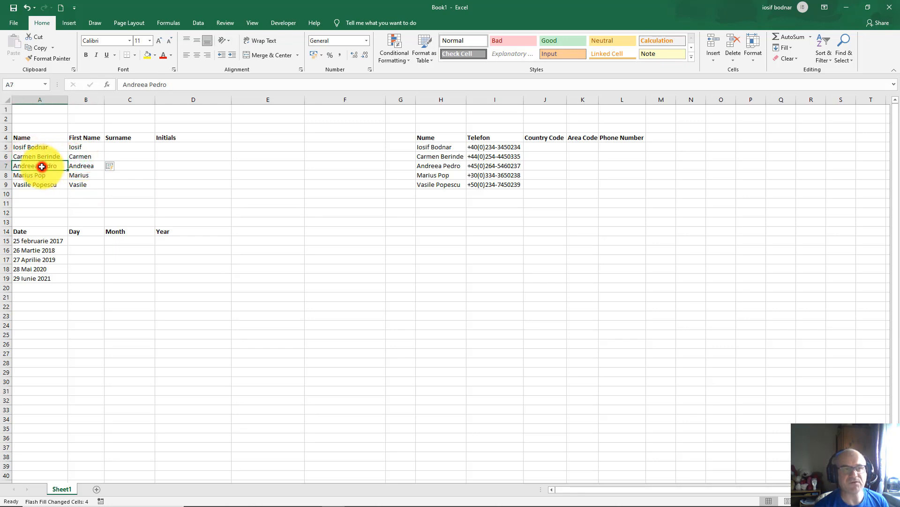
{"action": "left_click", "coordinate": [77, 166]}
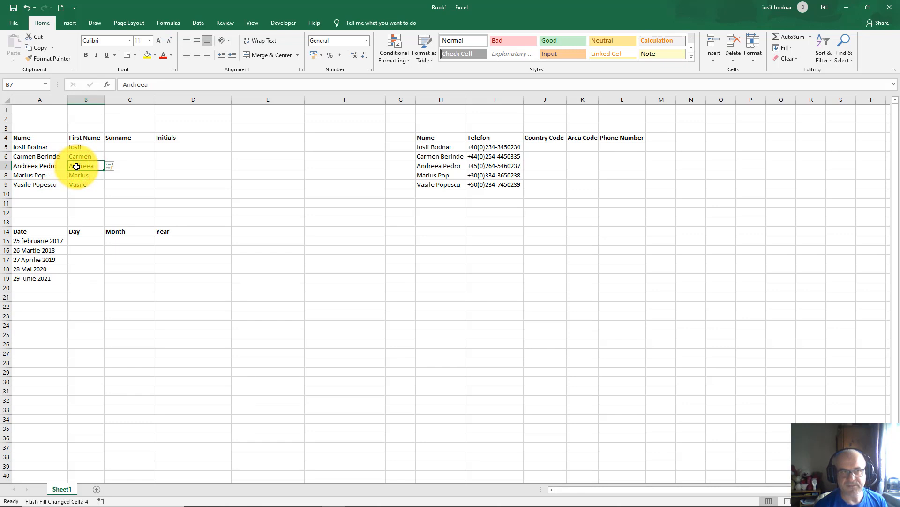
{"action": "left_click", "coordinate": [119, 146]}
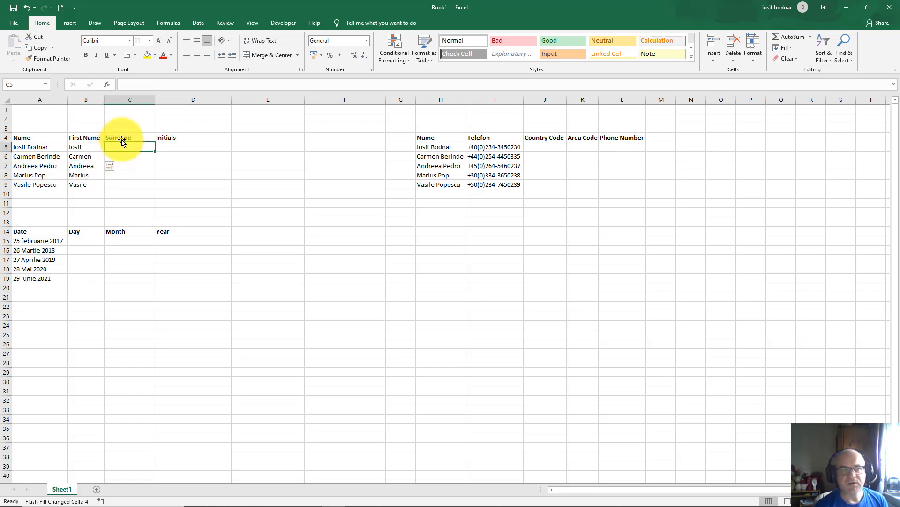
Step: Enter Bodnar in C5 and Flash Fill the remaining surnames into C6:C9
{"action": "left_click", "coordinate": [32, 147]}
{"action": "double_click", "coordinate": [128, 146]}
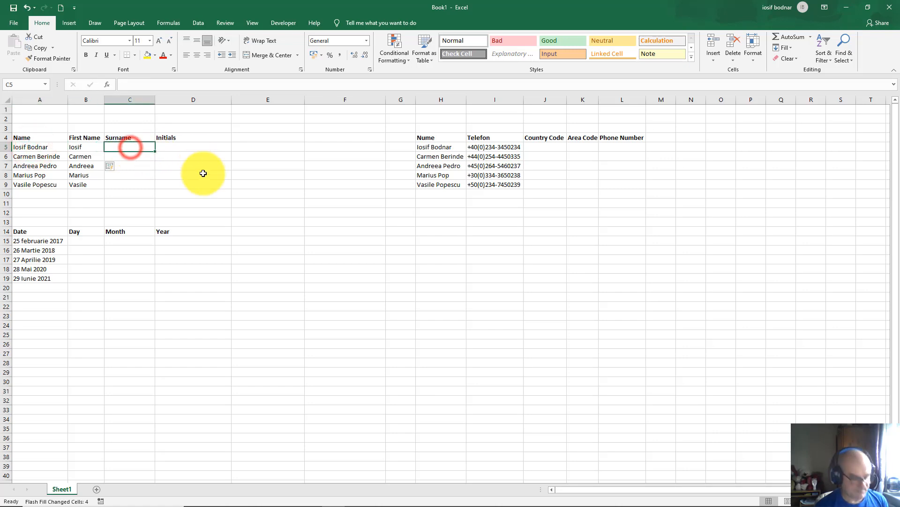
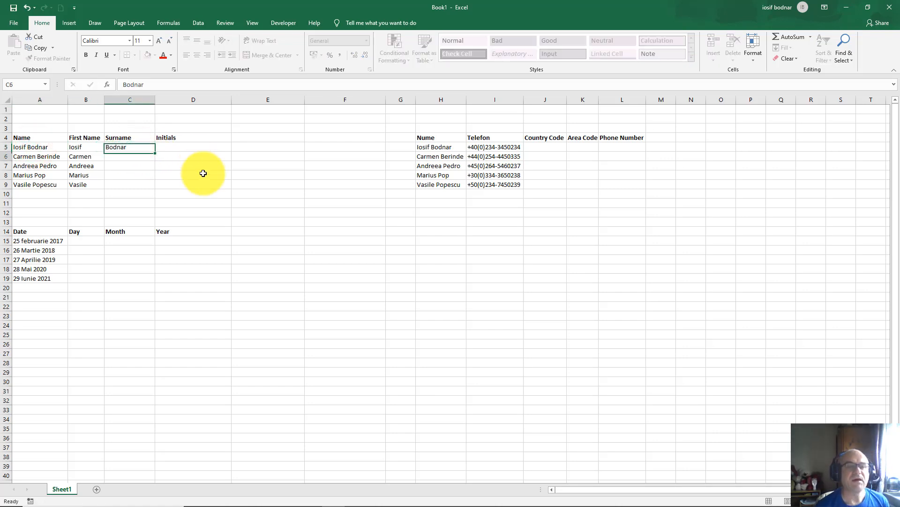
{"action": "key", "text": "Return"}
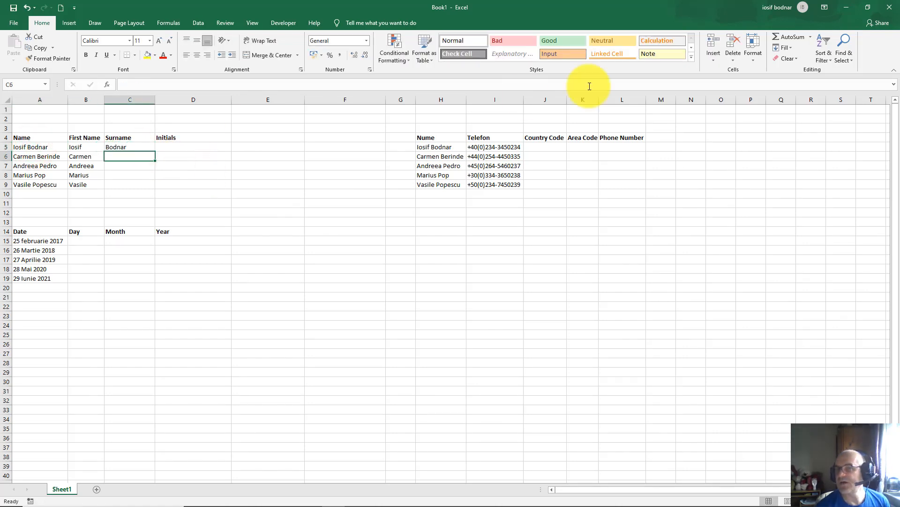
{"action": "left_click", "coordinate": [791, 47]}
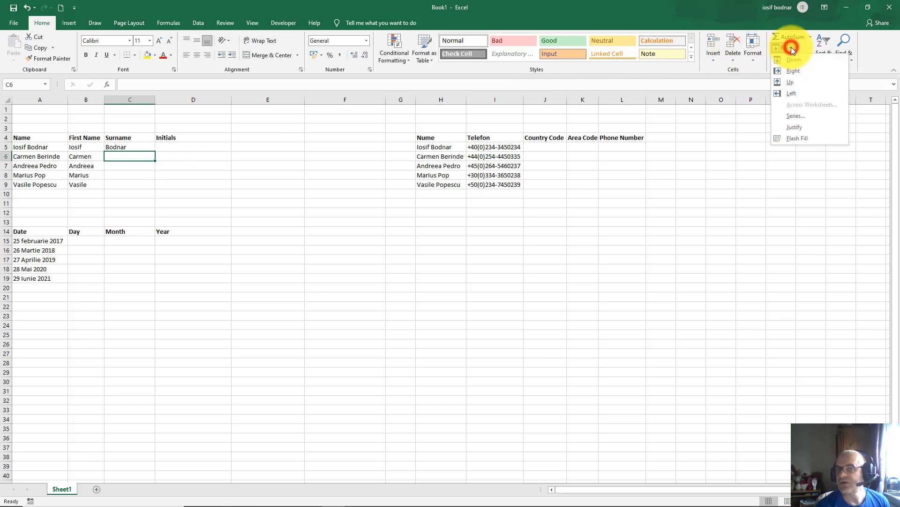
{"action": "left_click", "coordinate": [798, 139]}
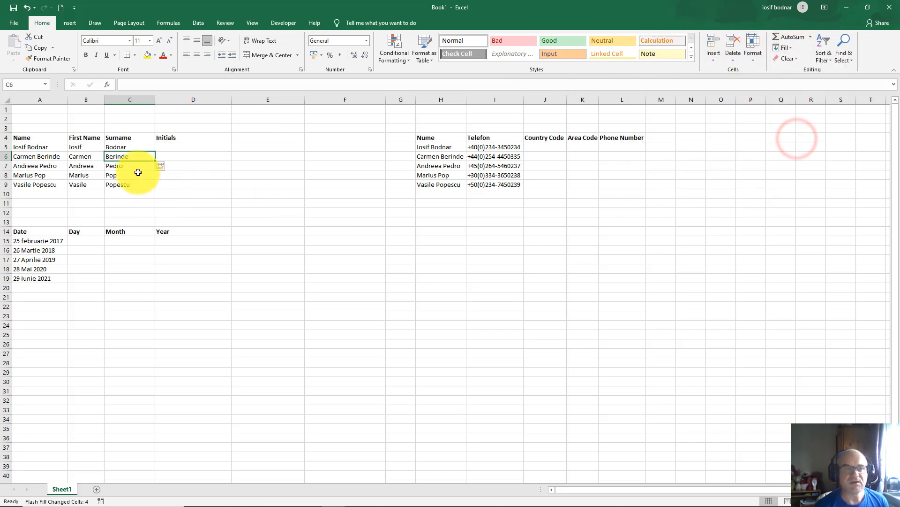
{"action": "left_click", "coordinate": [125, 165]}
{"action": "left_click", "coordinate": [125, 175]}
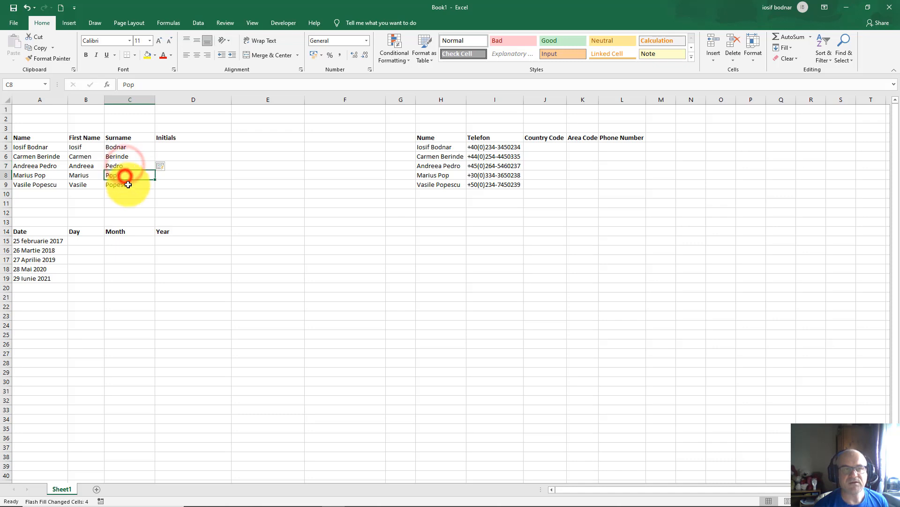
{"action": "left_click", "coordinate": [127, 184]}
{"action": "left_click", "coordinate": [133, 168]}
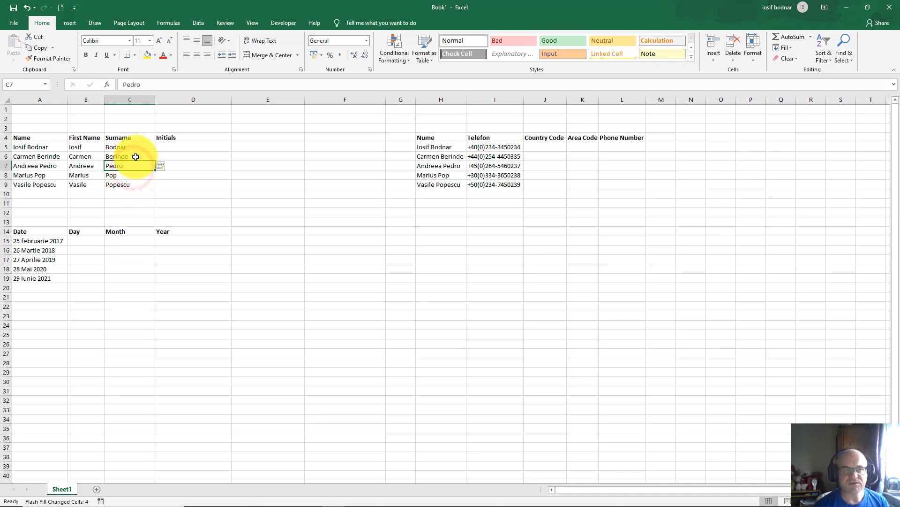
{"action": "left_click", "coordinate": [135, 157]}
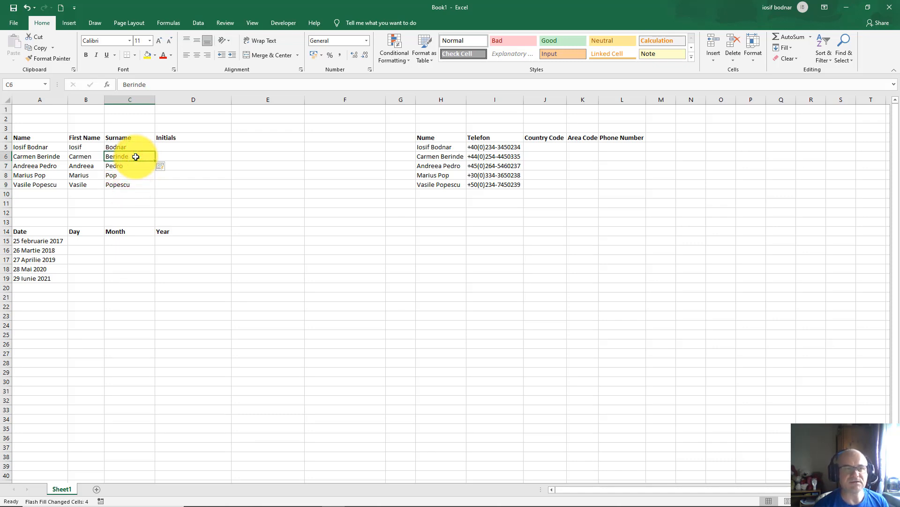
{"action": "left_click", "coordinate": [31, 147]}
{"action": "left_click", "coordinate": [33, 156]}
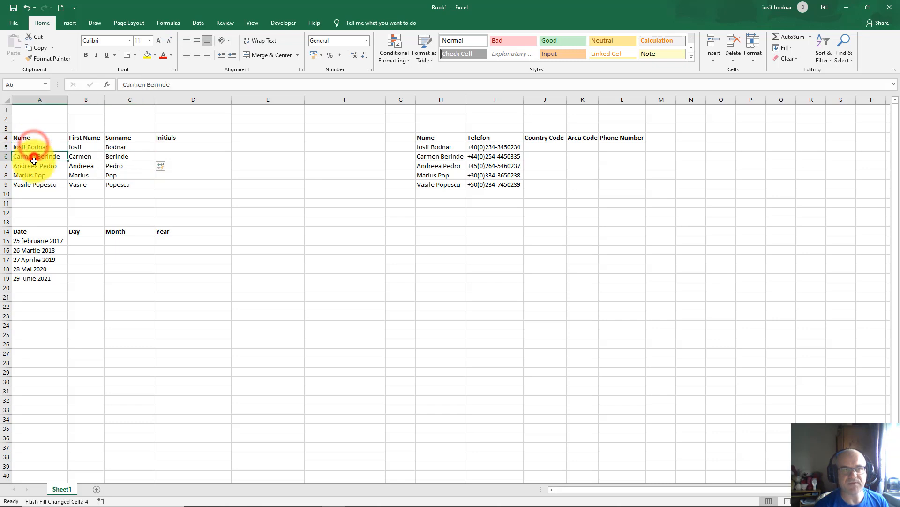
{"action": "left_click", "coordinate": [34, 166]}
{"action": "left_click", "coordinate": [35, 172]}
{"action": "left_click", "coordinate": [176, 147]}
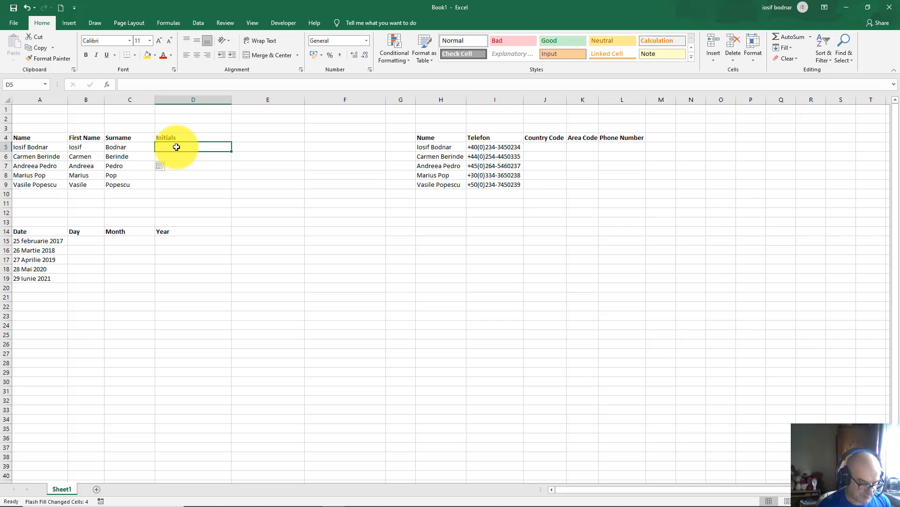
Step: Enter IB in D5, Flash Fill the initials CB, AP, MP, VP, and check them against the names
{"action": "type", "text": "I"}
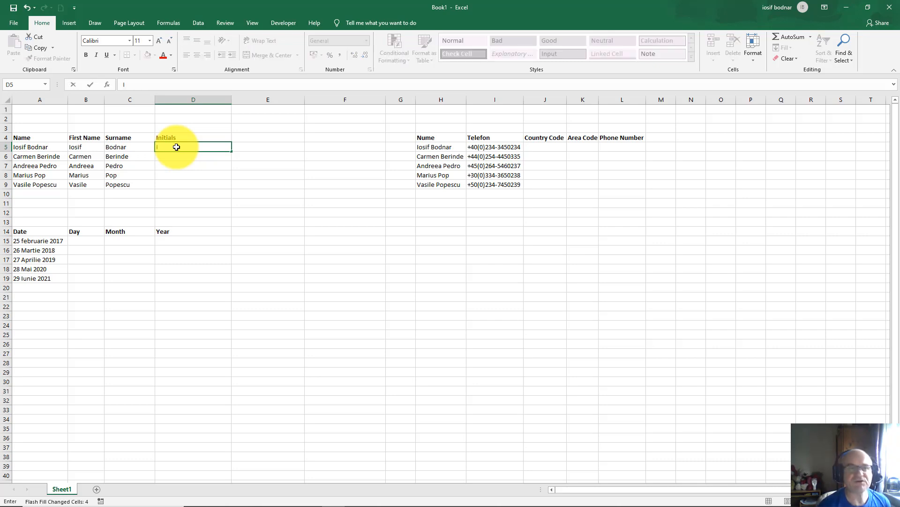
{"action": "type", "text": "B"}
{"action": "key", "text": "Return"}
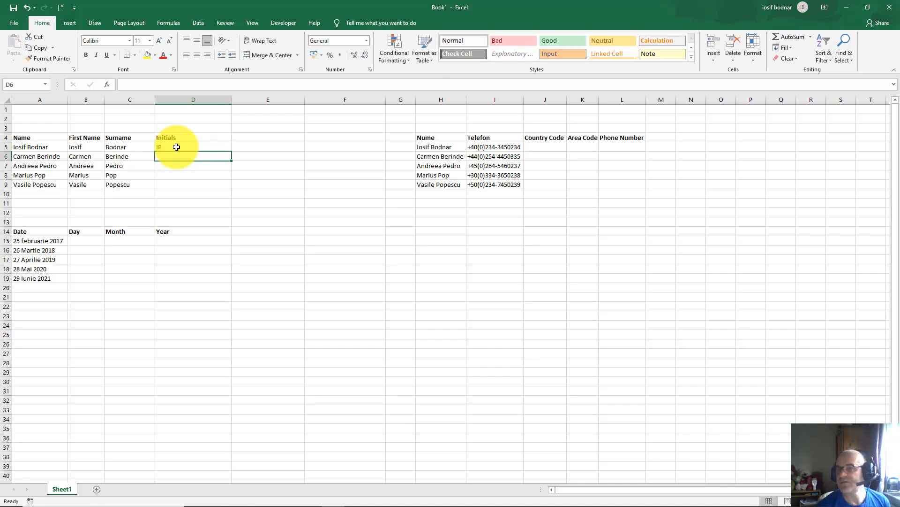
{"action": "left_click", "coordinate": [792, 49]}
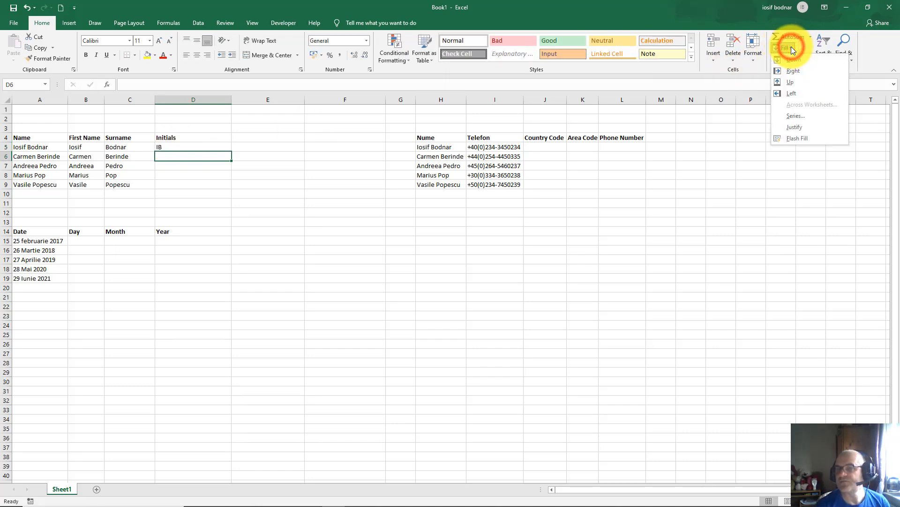
{"action": "left_click", "coordinate": [805, 140]}
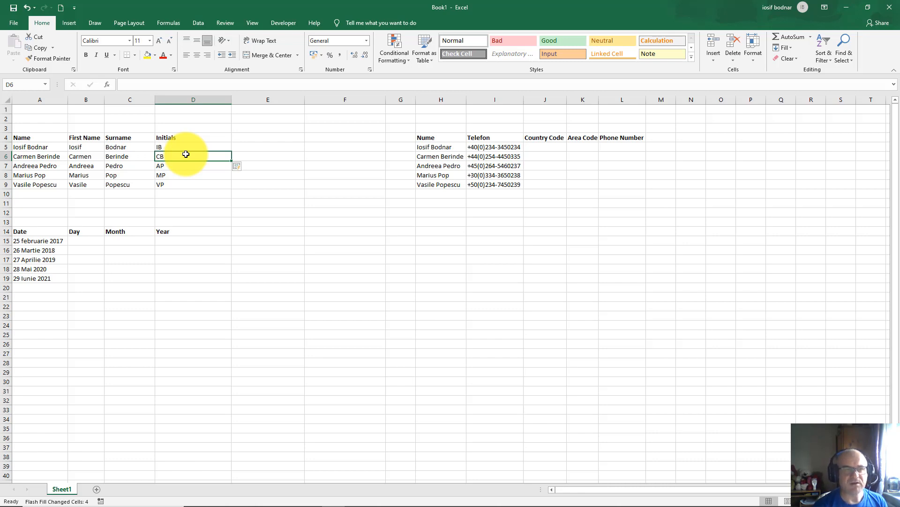
{"action": "left_click", "coordinate": [38, 158]}
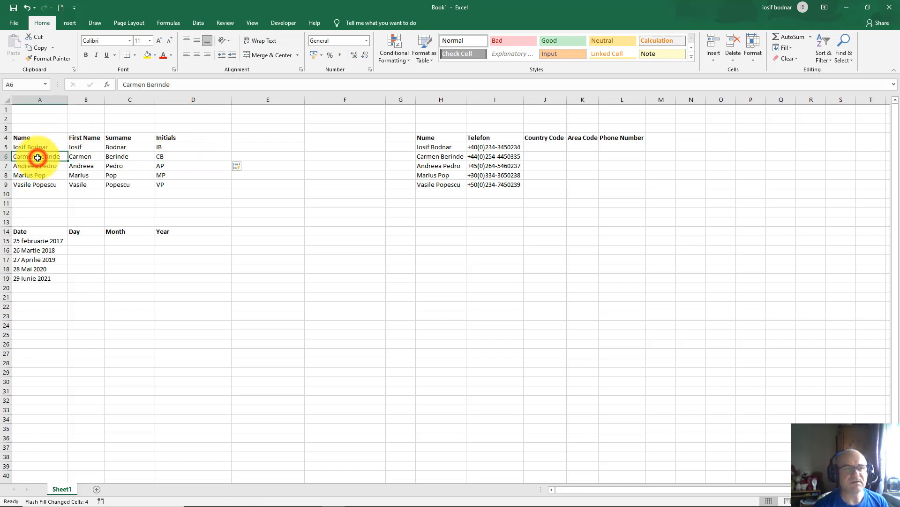
{"action": "left_click", "coordinate": [171, 166]}
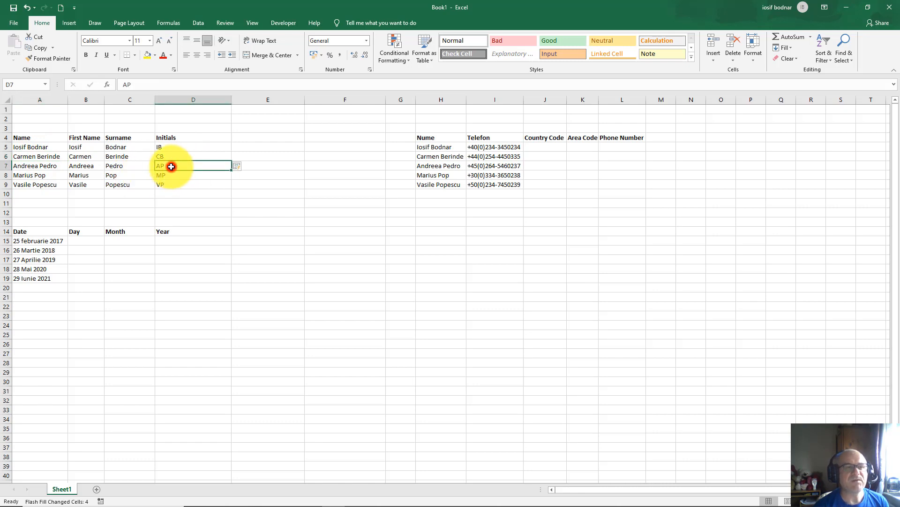
{"action": "left_click", "coordinate": [20, 166]}
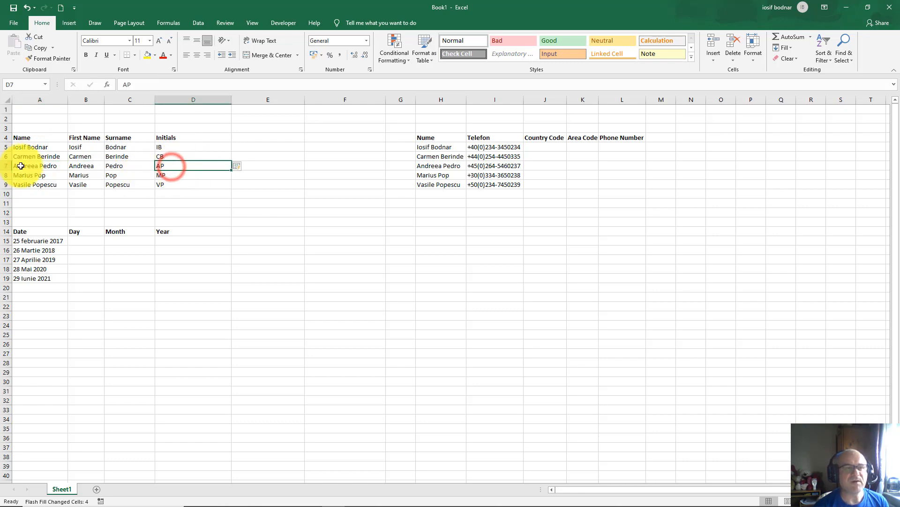
{"action": "left_click", "coordinate": [171, 147]}
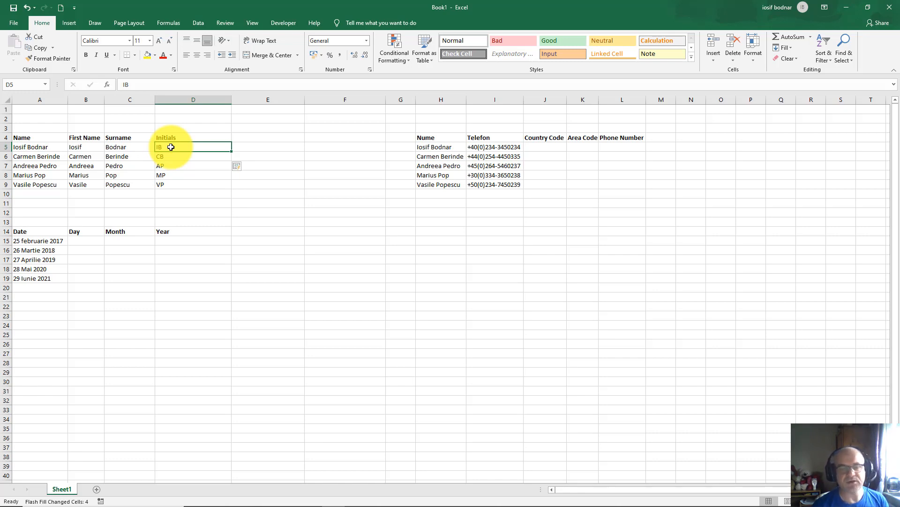
Step: Inspect the source dates in column A and the Day, Month and Year headers
{"action": "left_click", "coordinate": [78, 240]}
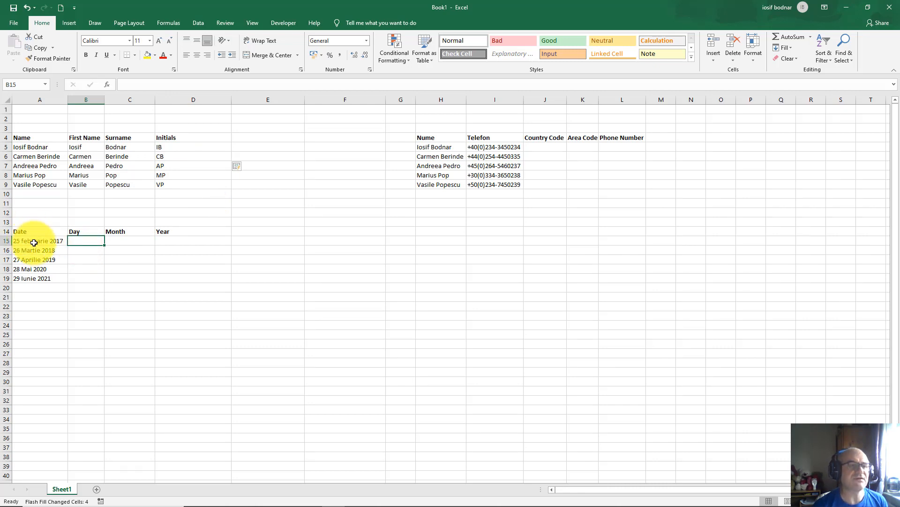
{"action": "left_click", "coordinate": [34, 242]}
{"action": "left_click", "coordinate": [35, 250]}
{"action": "left_click", "coordinate": [38, 259]}
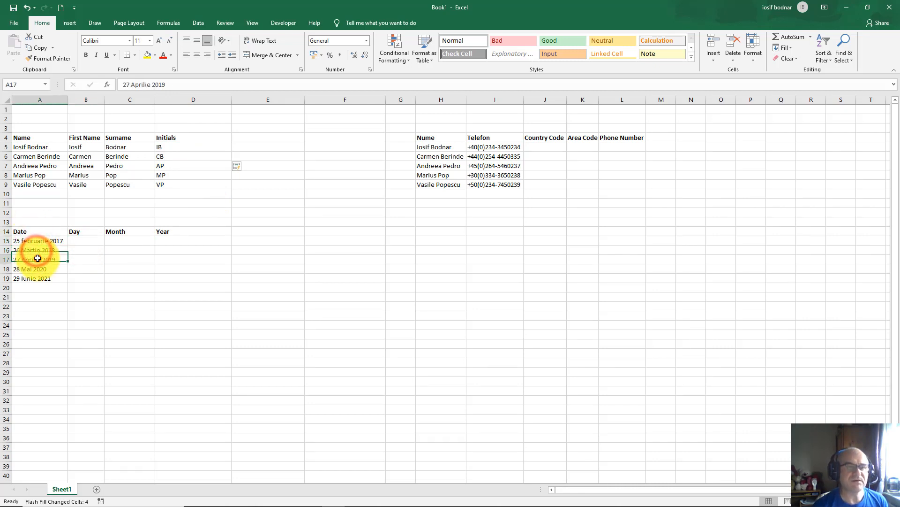
{"action": "left_click", "coordinate": [74, 231]}
{"action": "left_click", "coordinate": [125, 232]}
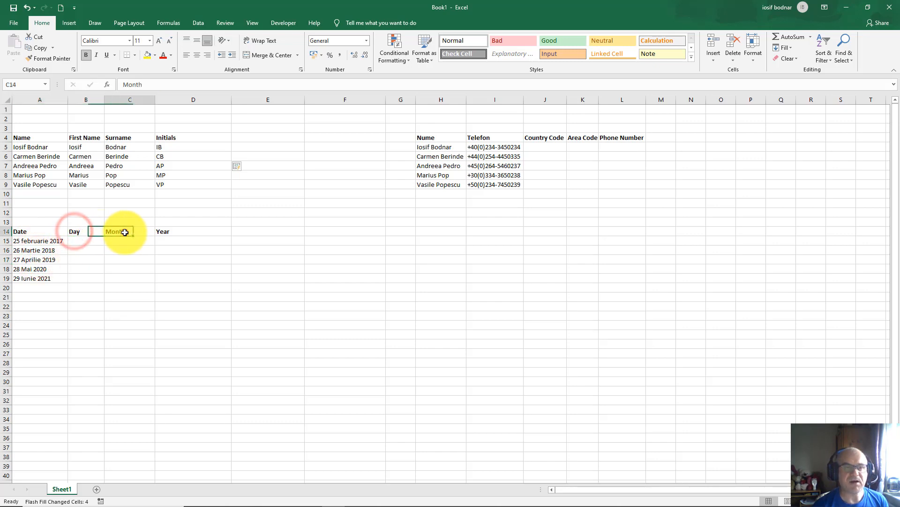
{"action": "left_click", "coordinate": [173, 232]}
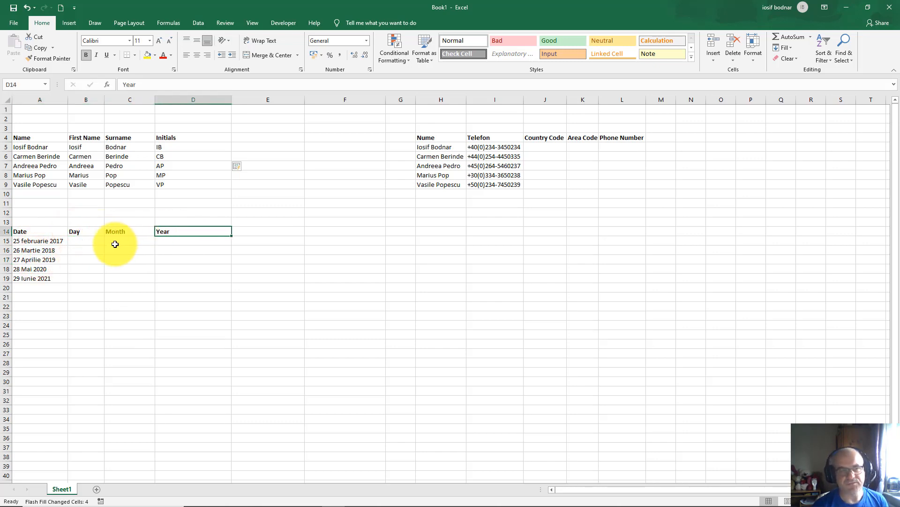
Step: Enter 25 as the example day in B15 and Flash Fill the days 26 to 29
{"action": "left_click", "coordinate": [84, 243]}
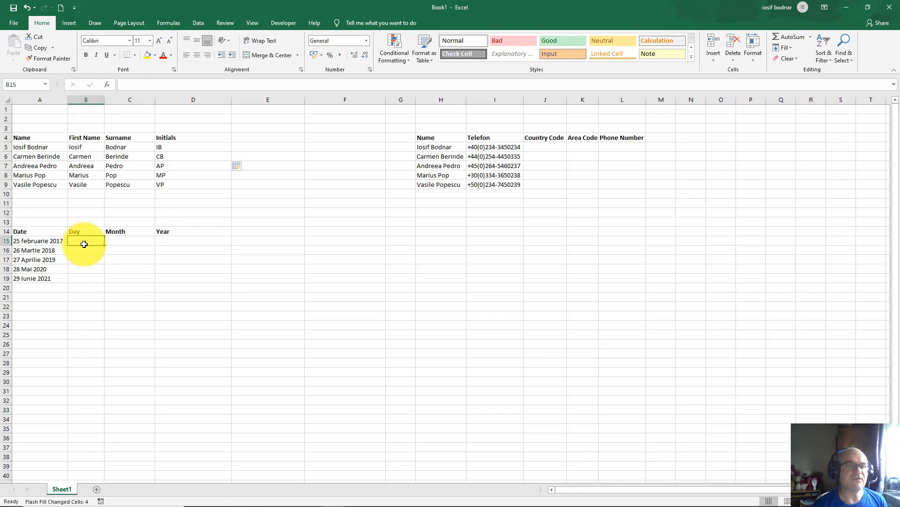
{"action": "type", "text": "25"}
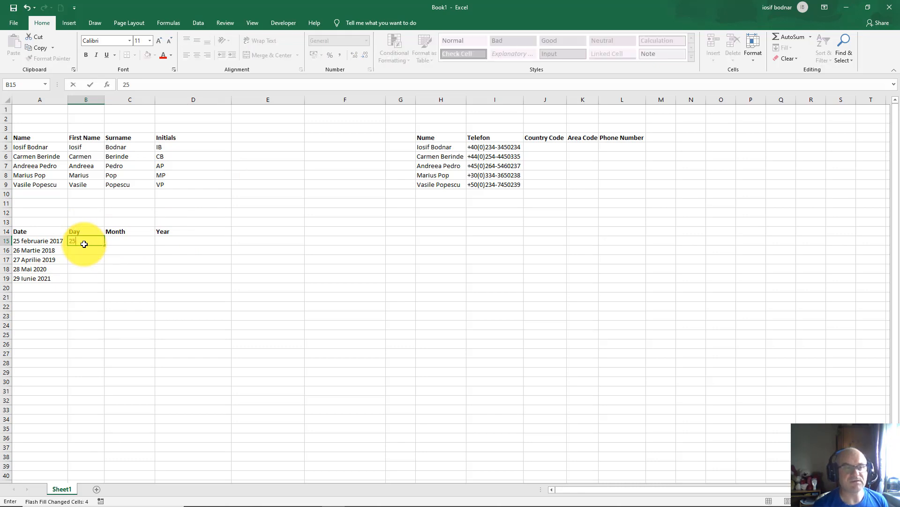
{"action": "key", "text": "Return"}
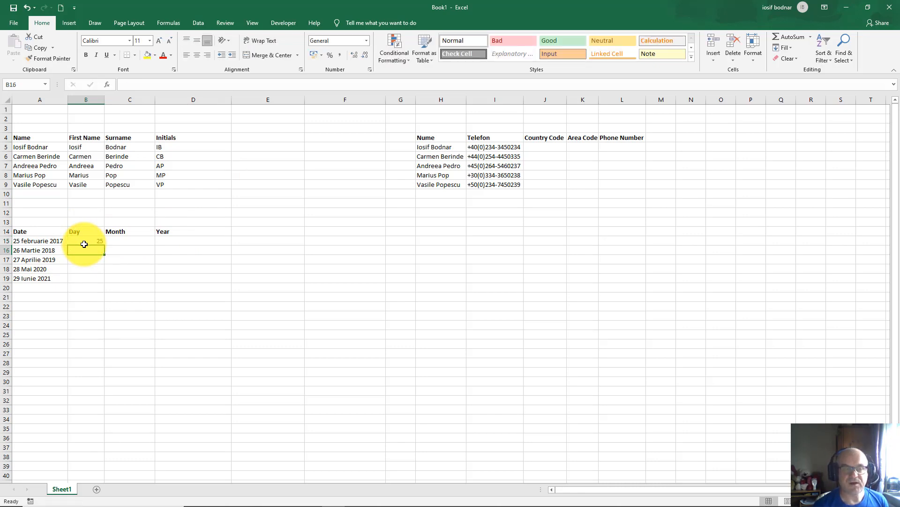
{"action": "left_click", "coordinate": [787, 49]}
{"action": "left_click", "coordinate": [796, 139]}
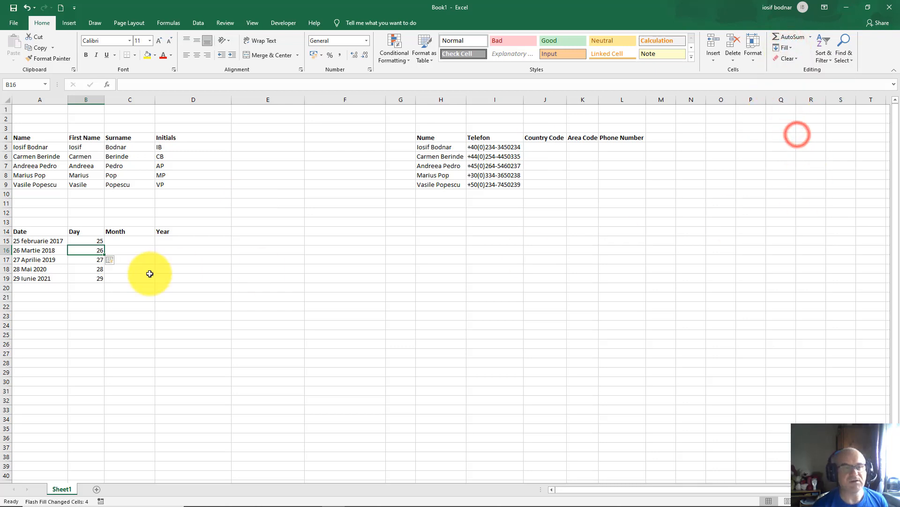
Step: Verify the filled days against their dates, such as 26 Martie 2018
{"action": "left_click", "coordinate": [87, 259]}
{"action": "left_click", "coordinate": [88, 269]}
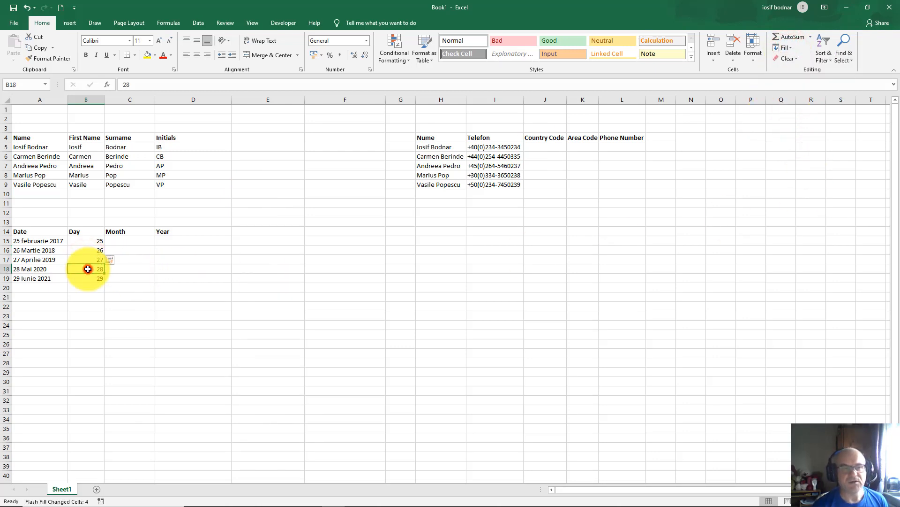
{"action": "left_click", "coordinate": [87, 278]}
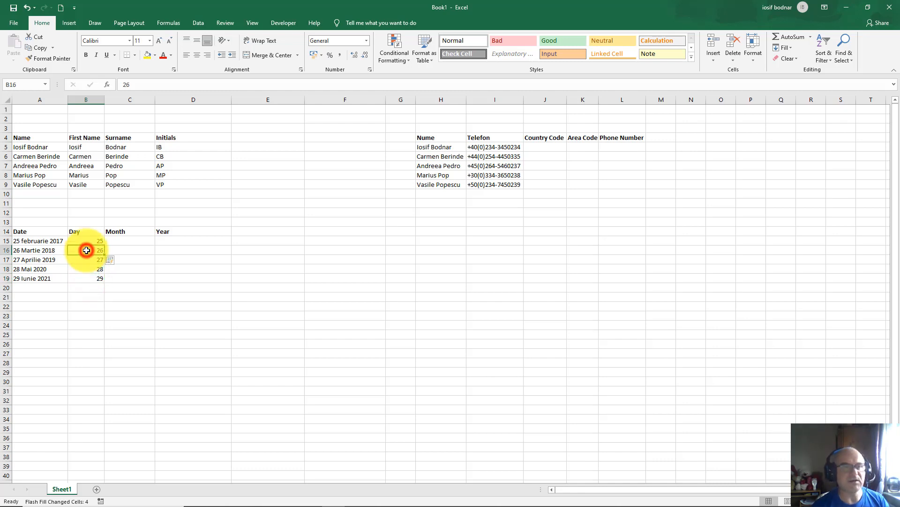
{"action": "left_click", "coordinate": [42, 251]}
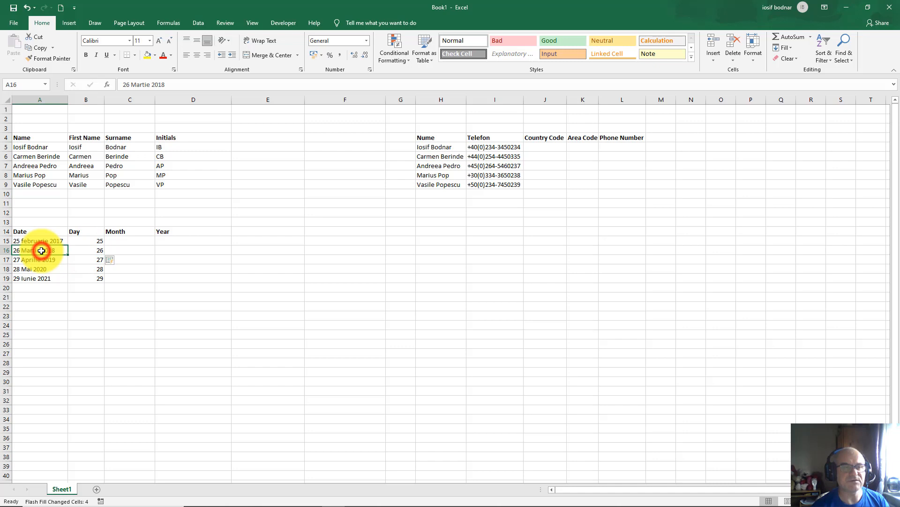
{"action": "left_click", "coordinate": [94, 249]}
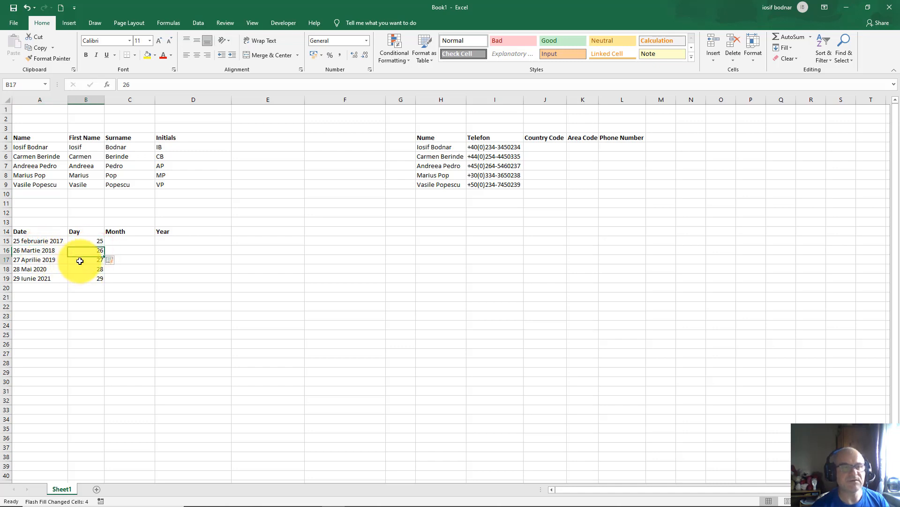
{"action": "left_click", "coordinate": [34, 259]}
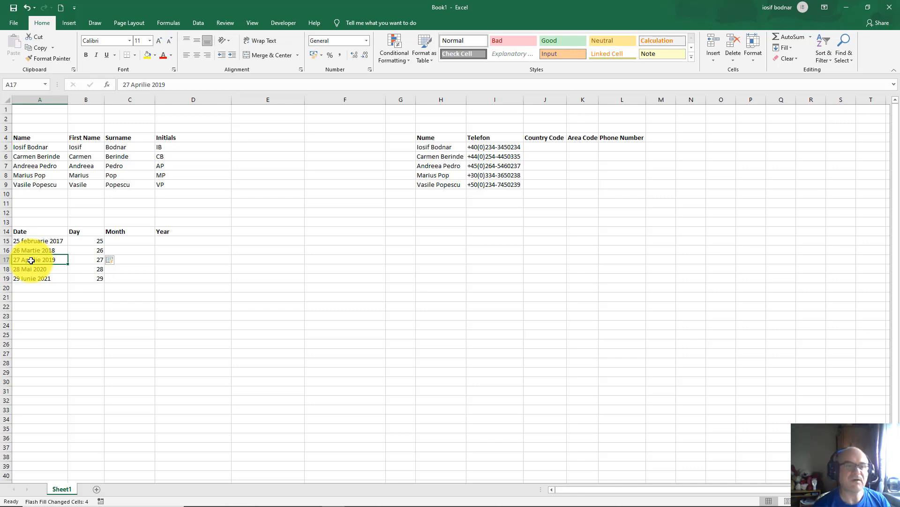
{"action": "left_click", "coordinate": [127, 242]}
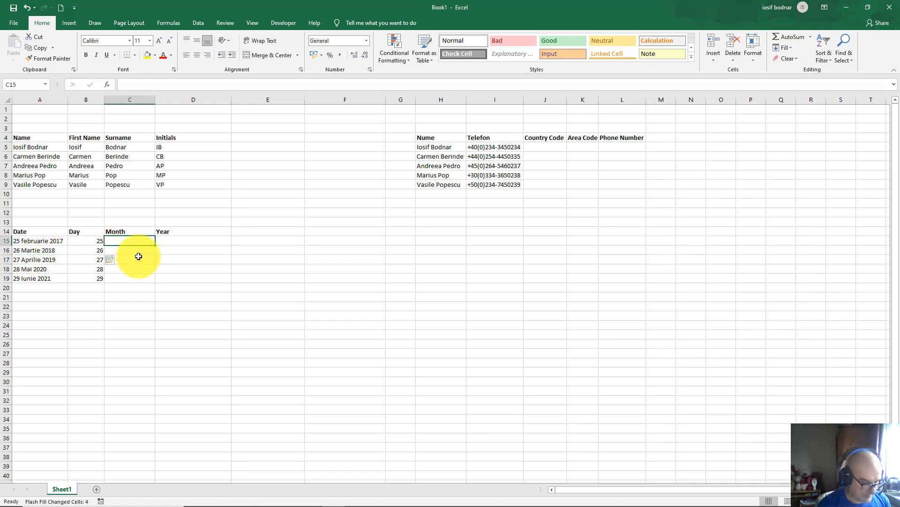
Step: Enter Februarie in C15, Flash Fill Martie, Aprilie, Mai and Iunie, and check them
{"action": "type", "text": "Febru"}
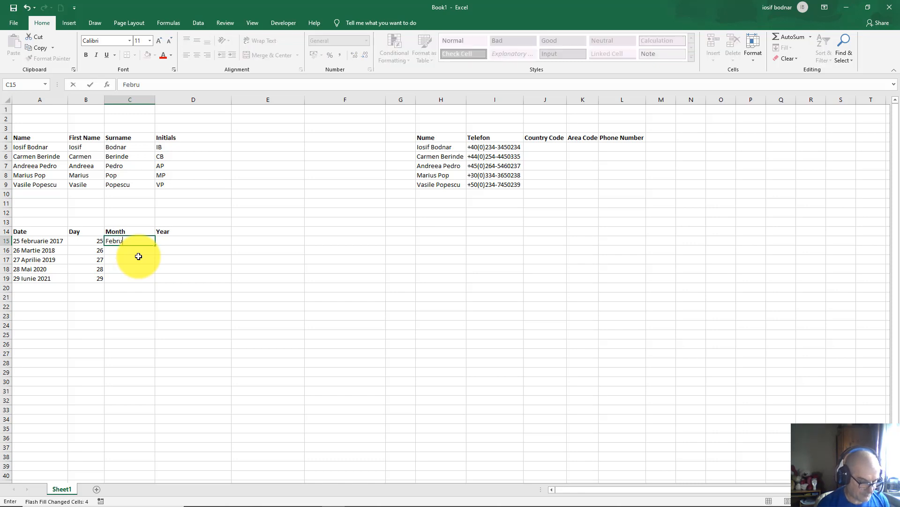
{"action": "type", "text": "arie"}
{"action": "key", "text": "Return"}
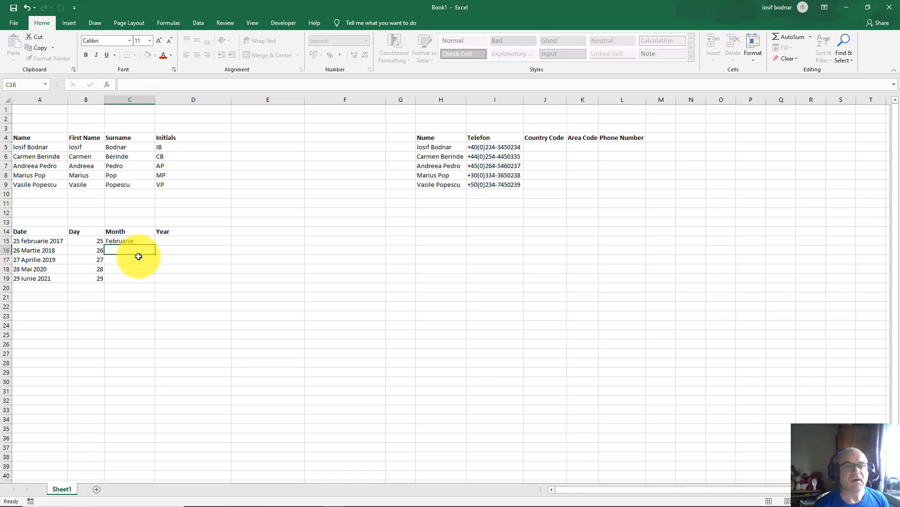
{"action": "left_click", "coordinate": [789, 49]}
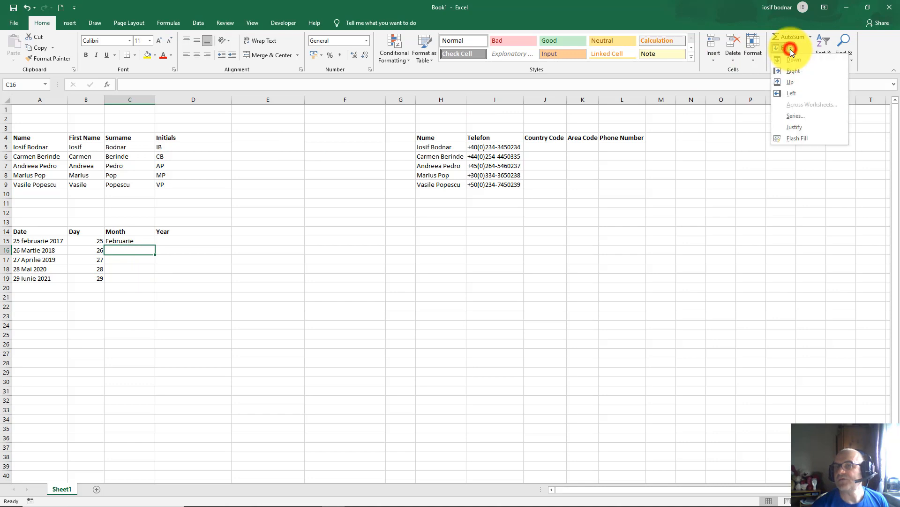
{"action": "left_click", "coordinate": [799, 138]}
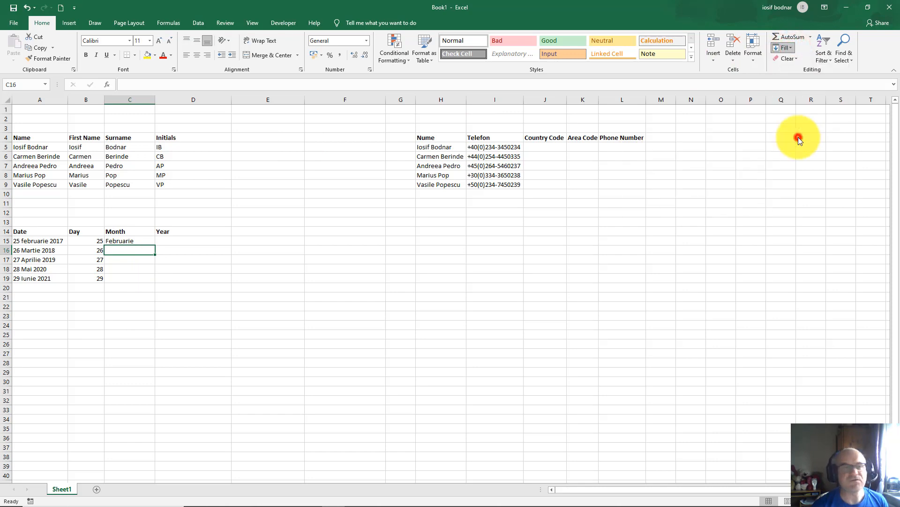
{"action": "left_click", "coordinate": [130, 258]}
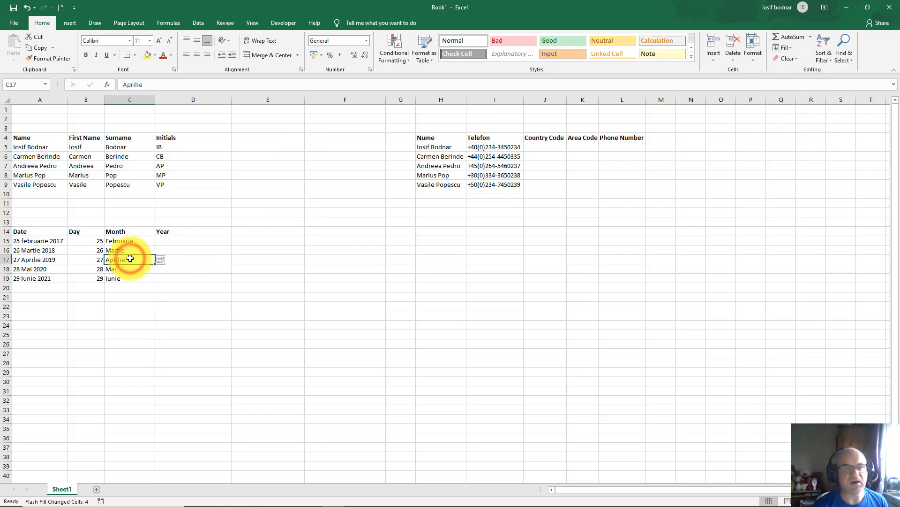
{"action": "left_click", "coordinate": [123, 268]}
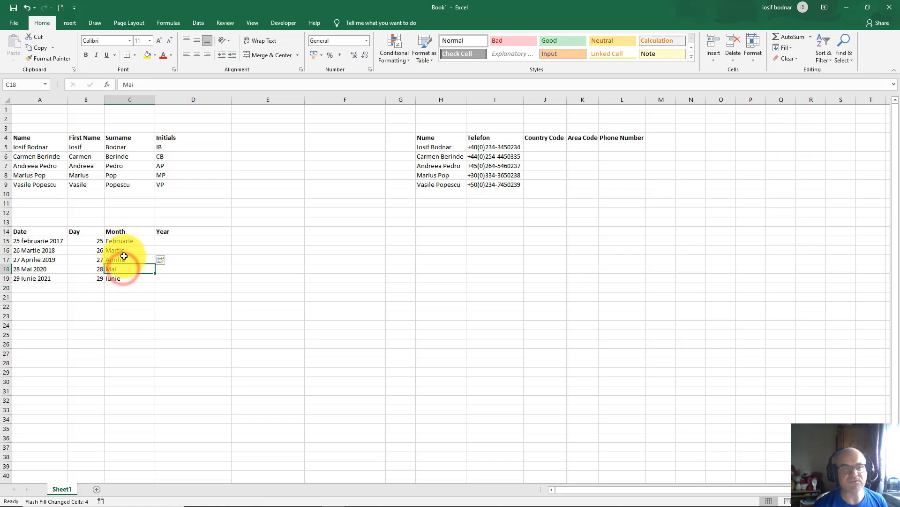
{"action": "left_click", "coordinate": [130, 251]}
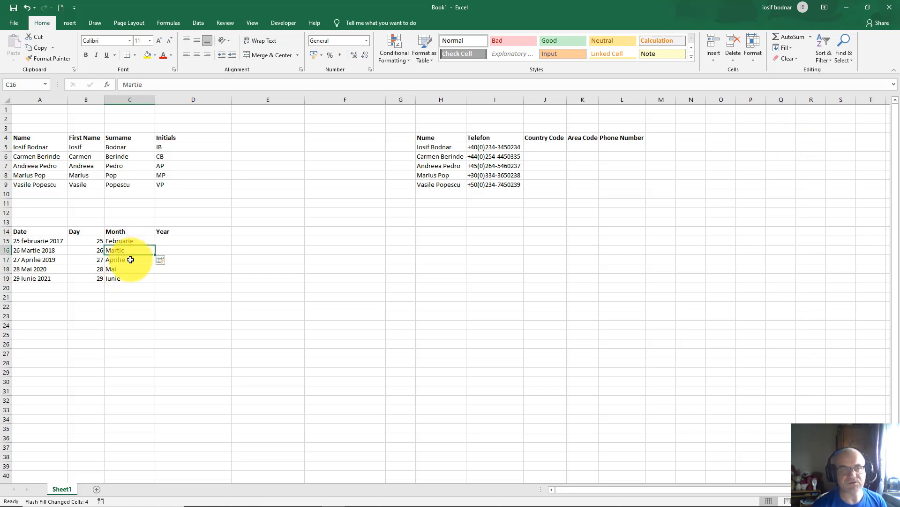
{"action": "left_click", "coordinate": [165, 241]}
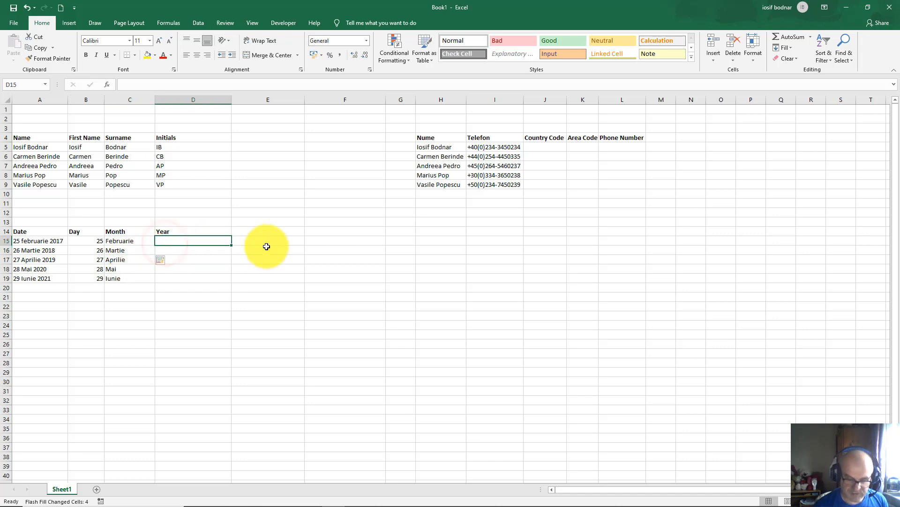
{"action": "type", "text": "2017"}
{"action": "key", "text": "Return"}
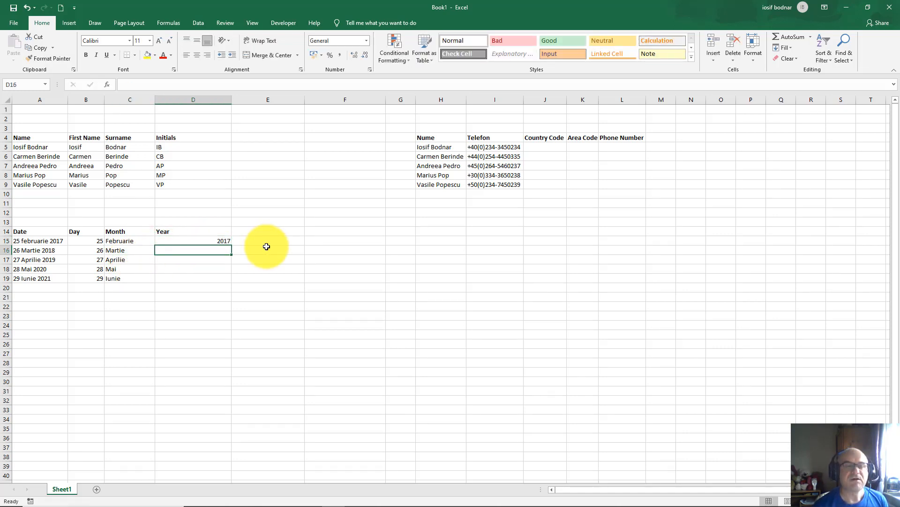
{"action": "left_click", "coordinate": [788, 47]}
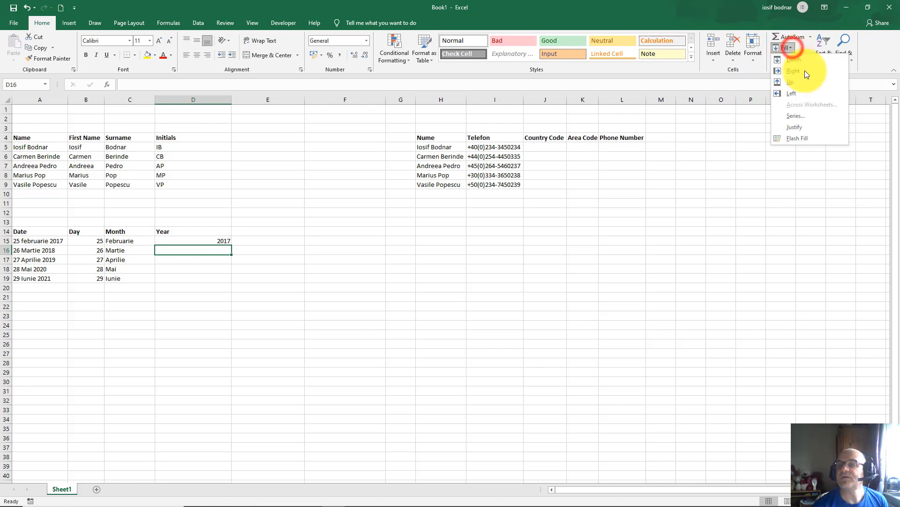
{"action": "left_click", "coordinate": [808, 138]}
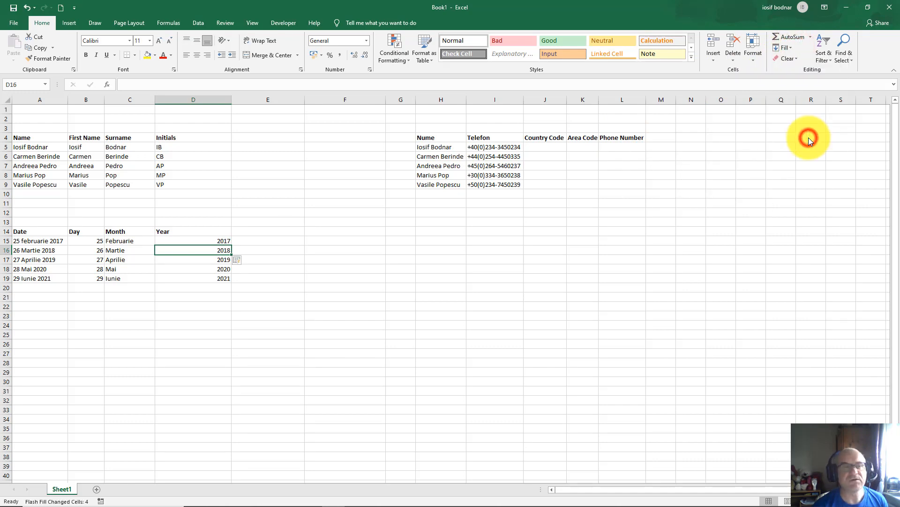
{"action": "left_click", "coordinate": [209, 258]}
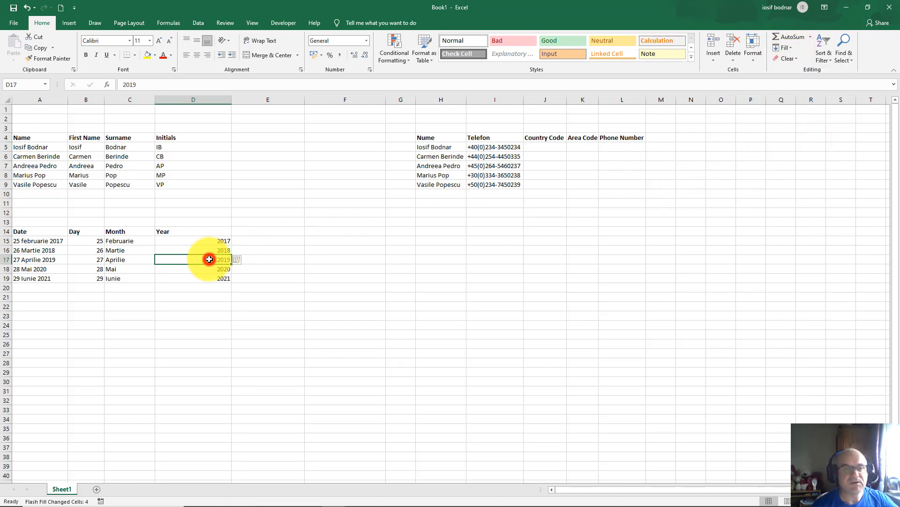
{"action": "left_click", "coordinate": [212, 270]}
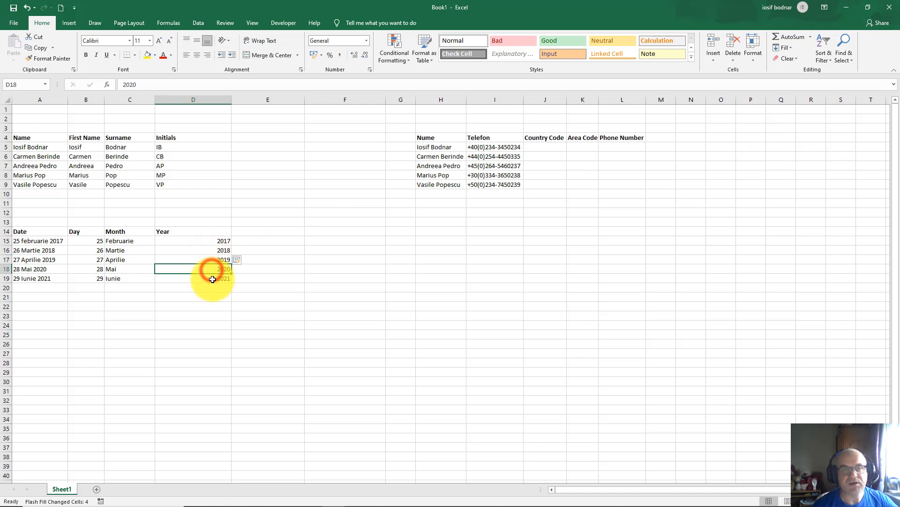
{"action": "left_click", "coordinate": [212, 280]}
{"action": "left_click", "coordinate": [213, 270]}
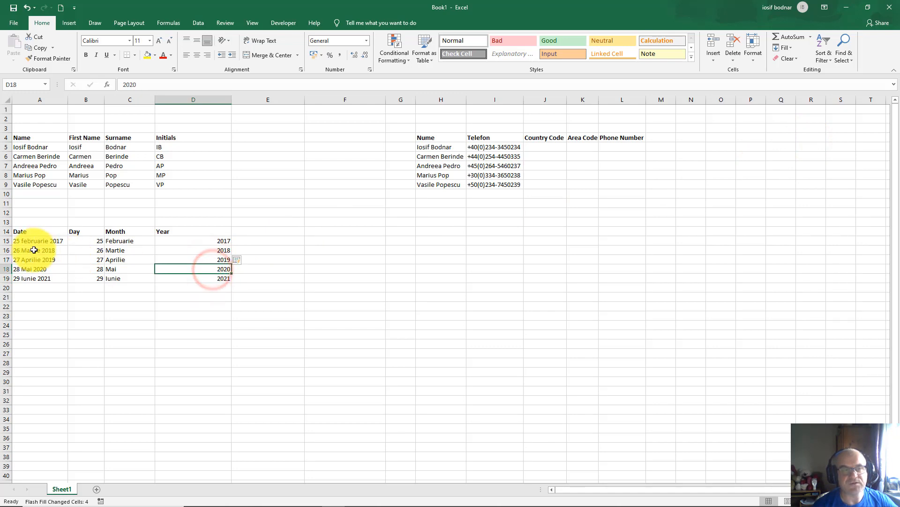
{"action": "left_click", "coordinate": [33, 250]}
{"action": "left_click", "coordinate": [30, 269]}
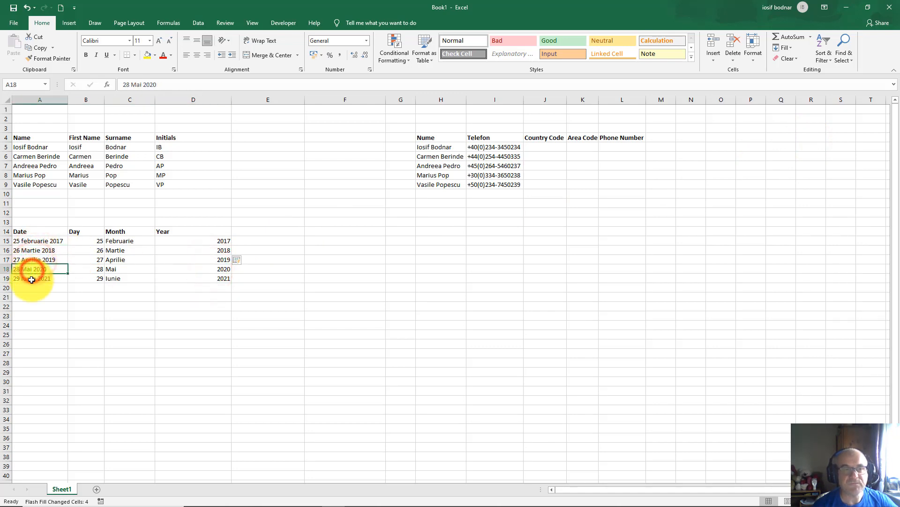
{"action": "left_click", "coordinate": [193, 241]}
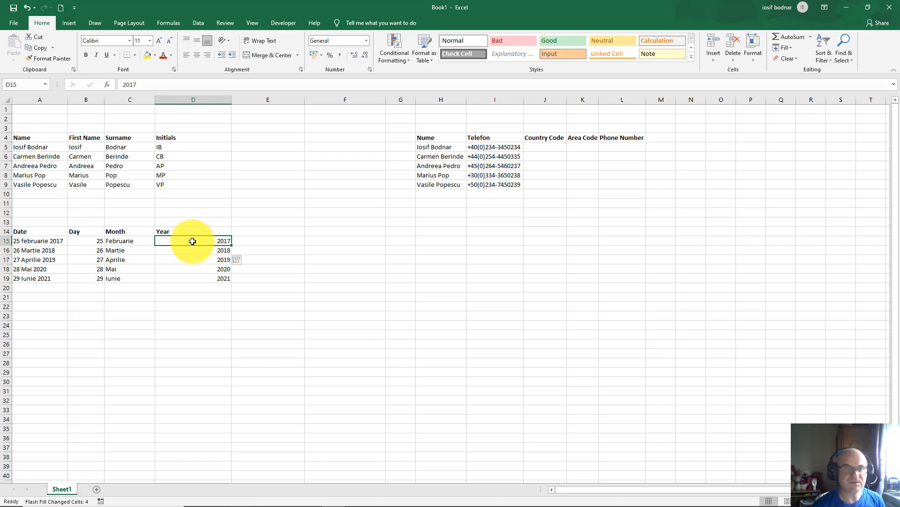
{"action": "left_click_drag", "start_coordinate": [30, 147], "coordinate": [166, 184]}
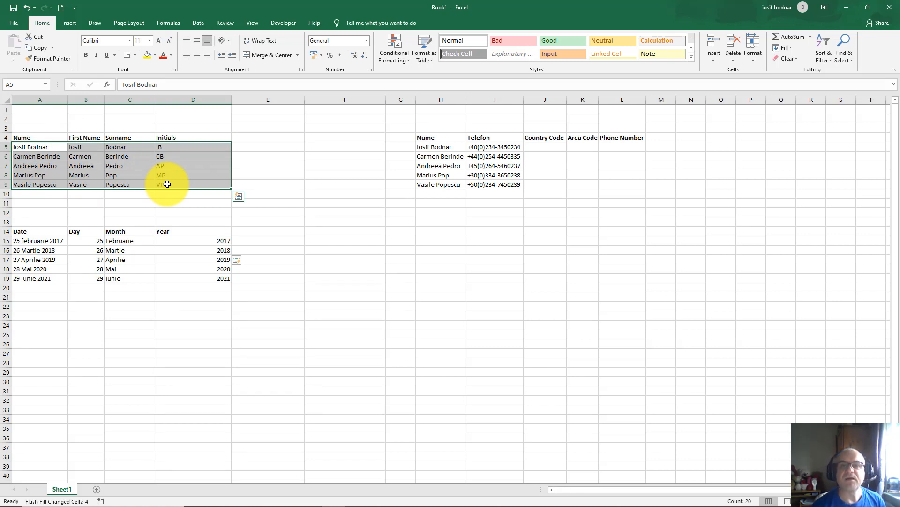
{"action": "left_click", "coordinate": [497, 149]}
{"action": "left_click", "coordinate": [503, 158]}
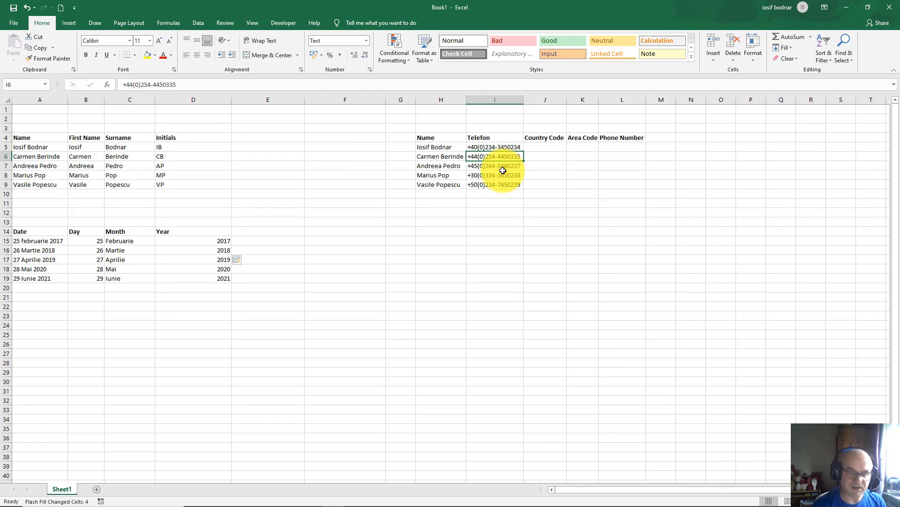
{"action": "left_click", "coordinate": [502, 168]}
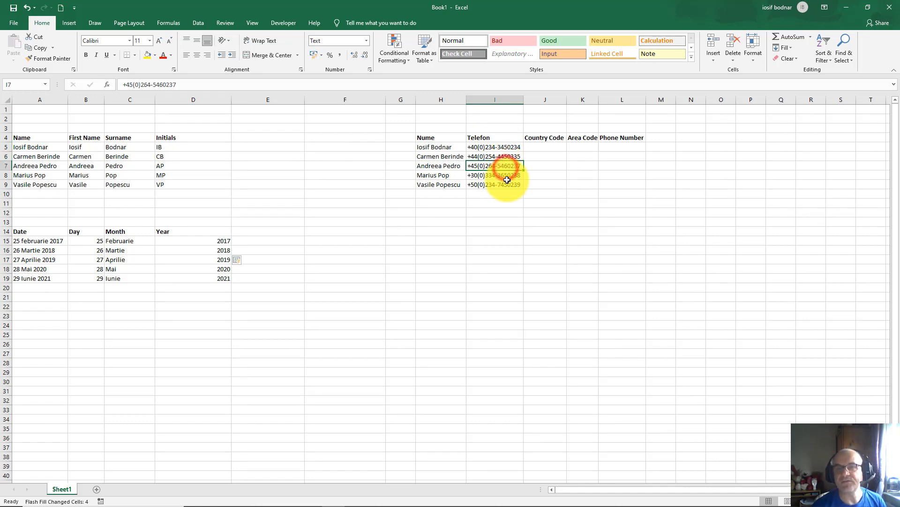
{"action": "left_click", "coordinate": [477, 147]}
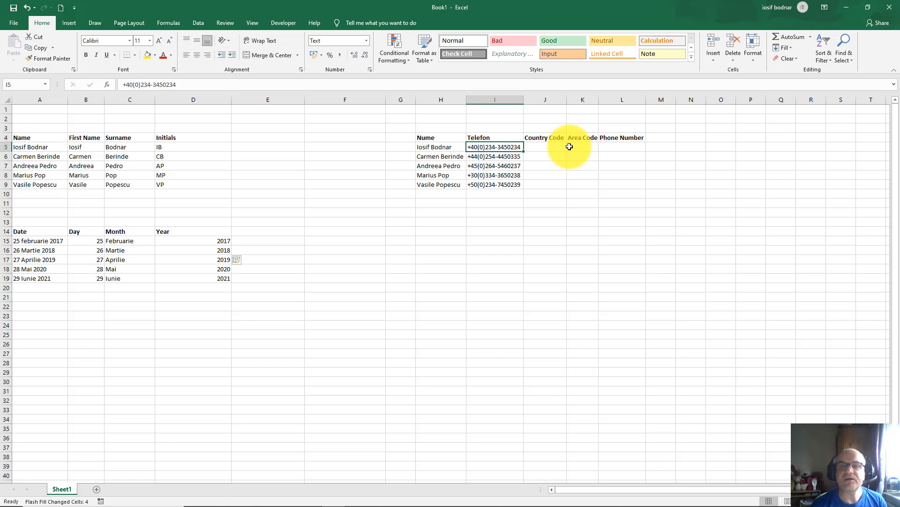
{"action": "left_click", "coordinate": [504, 158]}
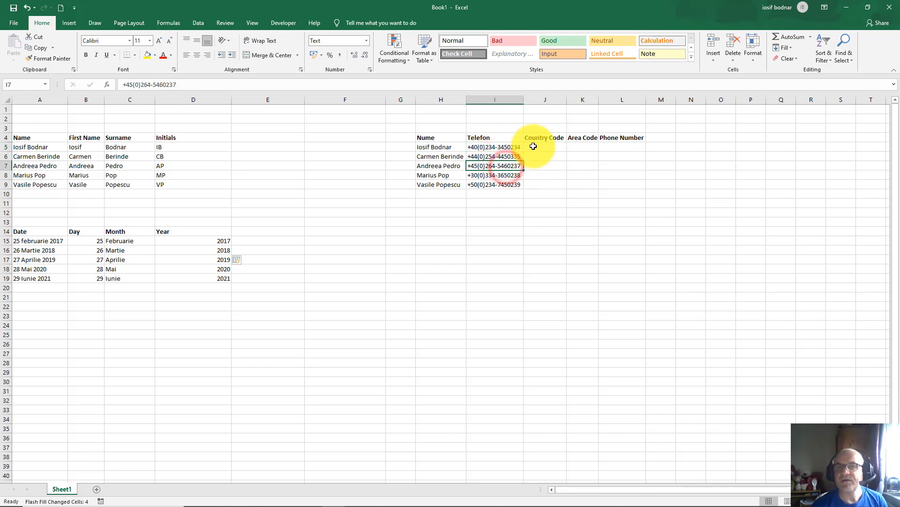
{"action": "left_click", "coordinate": [535, 147]}
{"action": "left_click", "coordinate": [586, 145]}
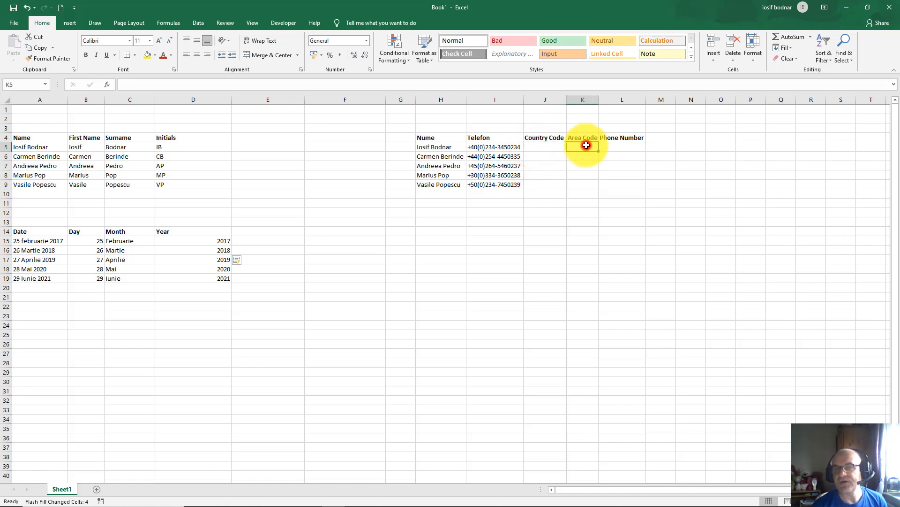
{"action": "left_click", "coordinate": [617, 145]}
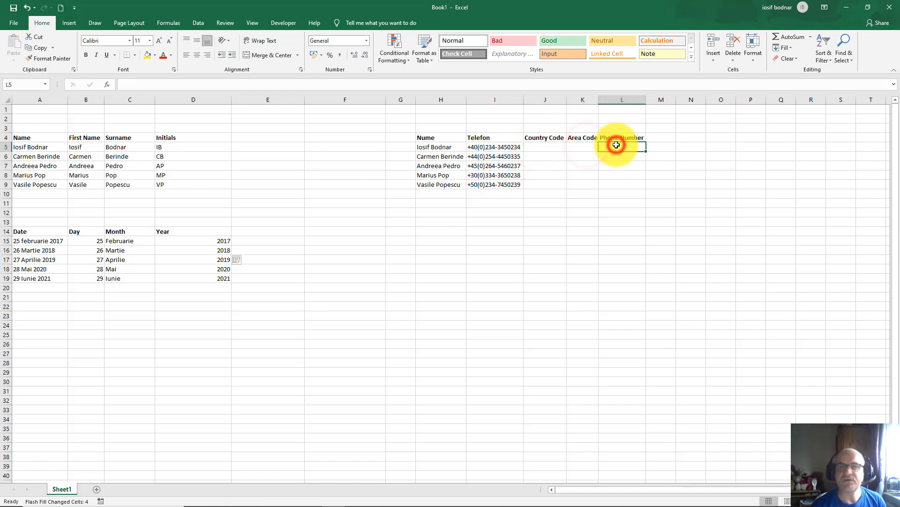
{"action": "left_click", "coordinate": [543, 149]}
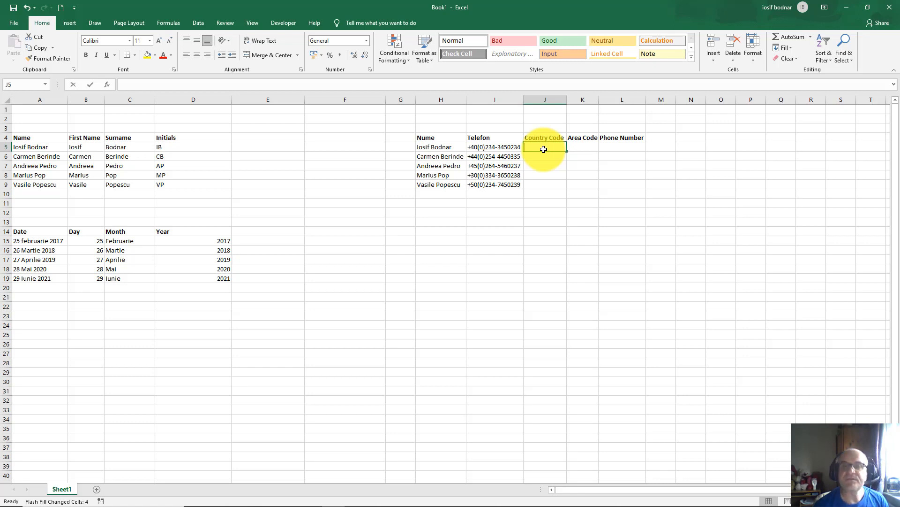
Step: Enter '40 in J5 as text and Flash Fill the remaining country codes
{"action": "type", "text": "'40"}
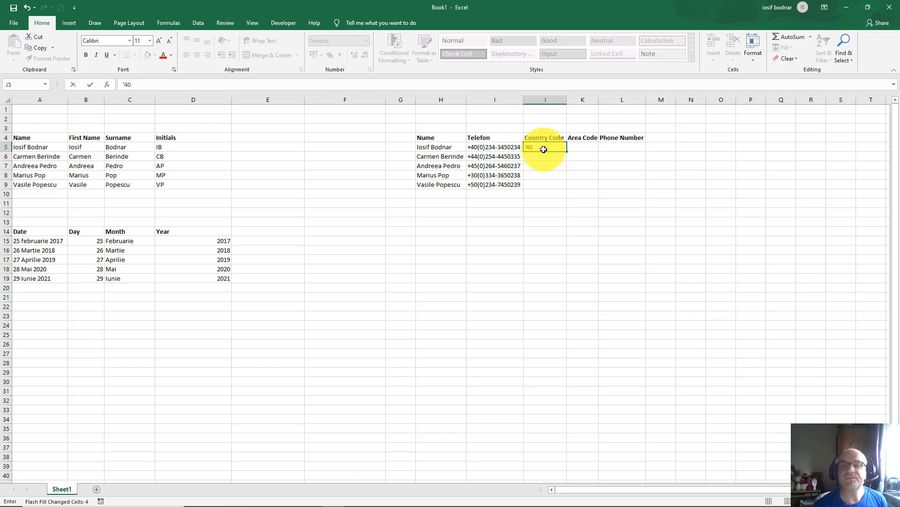
{"action": "key", "text": "Return"}
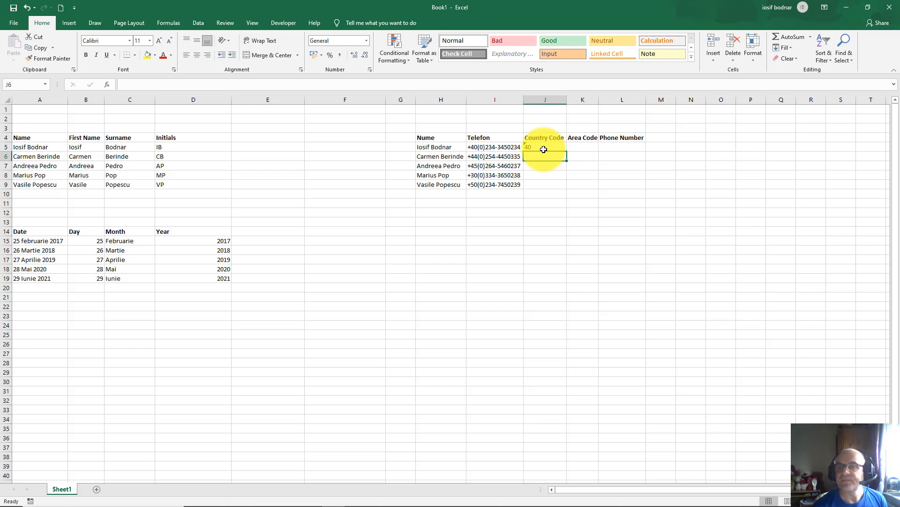
{"action": "left_click", "coordinate": [792, 47]}
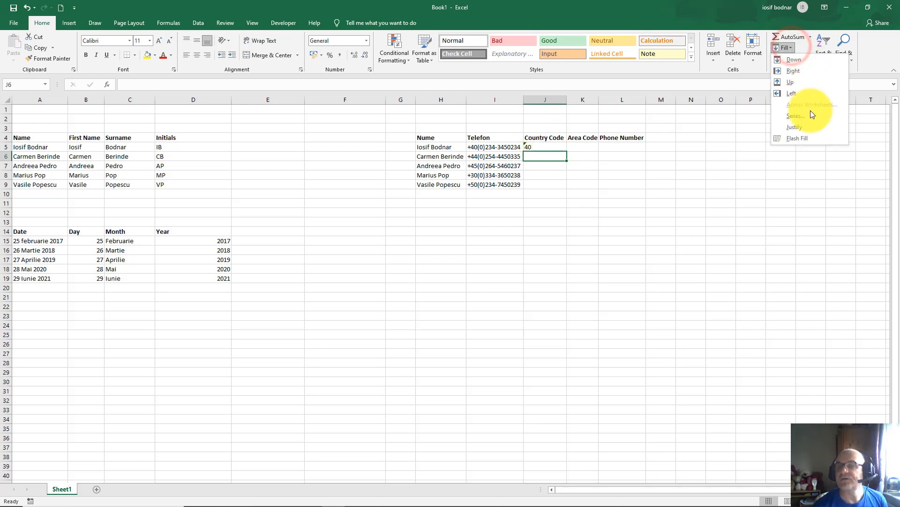
{"action": "left_click", "coordinate": [798, 138]}
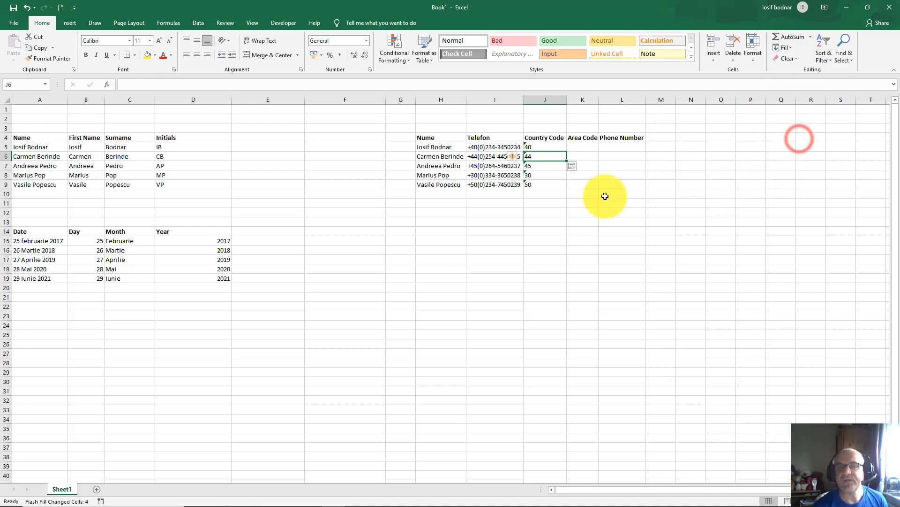
Step: Step through the filled country codes 44, 45, 30 and 50 to verify them
{"action": "left_click", "coordinate": [540, 165]}
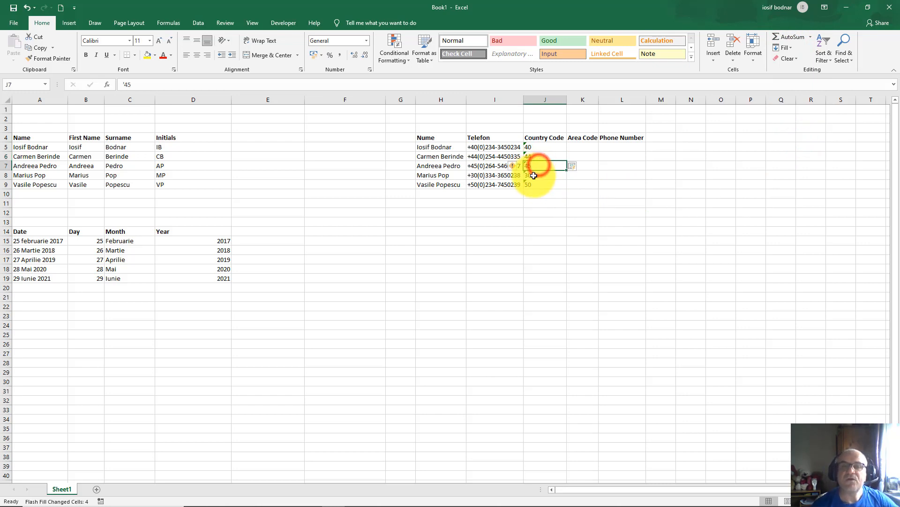
{"action": "left_click", "coordinate": [534, 176]}
{"action": "left_click", "coordinate": [538, 168]}
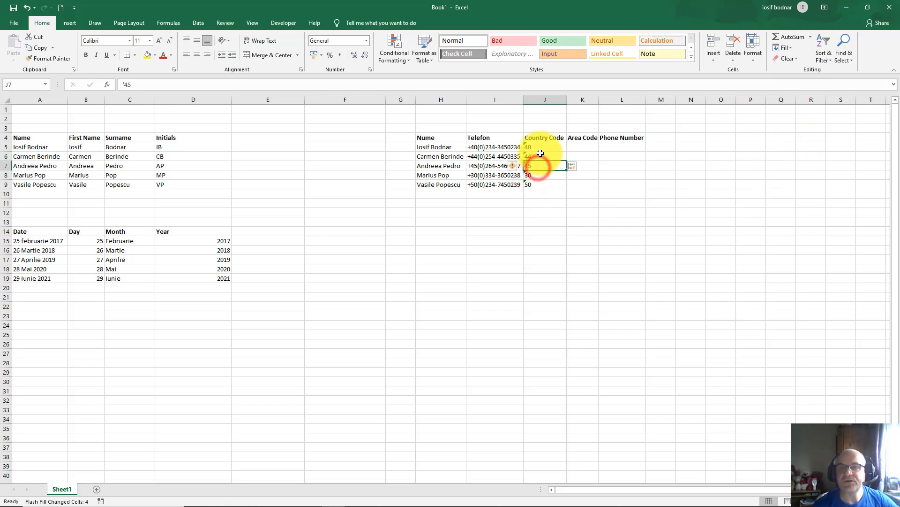
{"action": "left_click", "coordinate": [540, 153]}
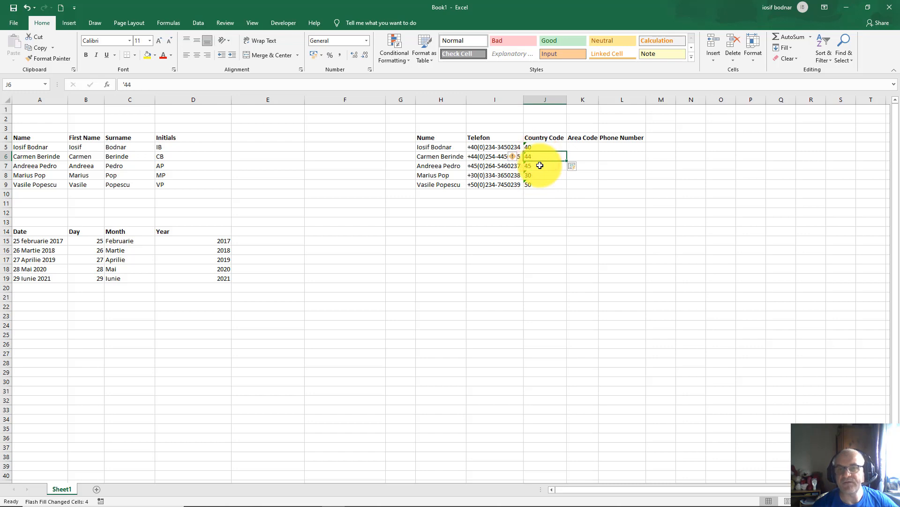
{"action": "left_click", "coordinate": [540, 166]}
{"action": "left_click", "coordinate": [539, 175]}
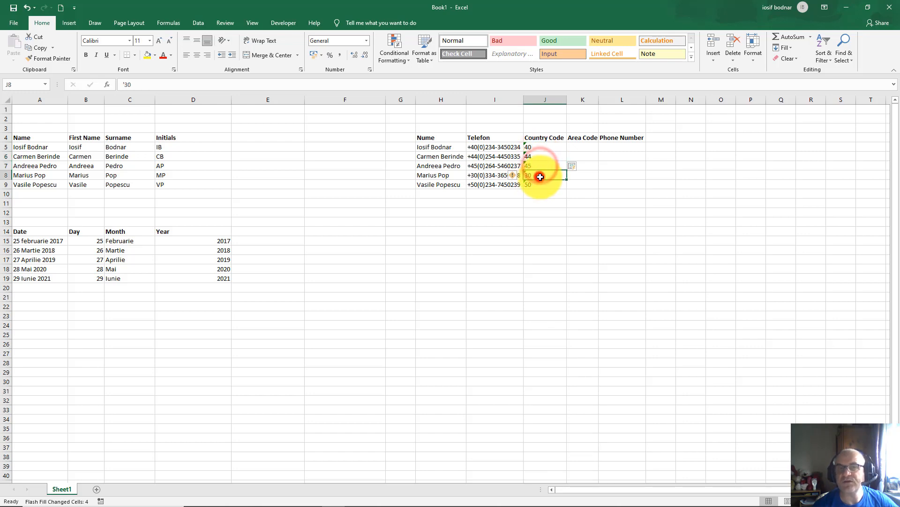
{"action": "left_click", "coordinate": [540, 184]}
{"action": "left_click", "coordinate": [537, 148]}
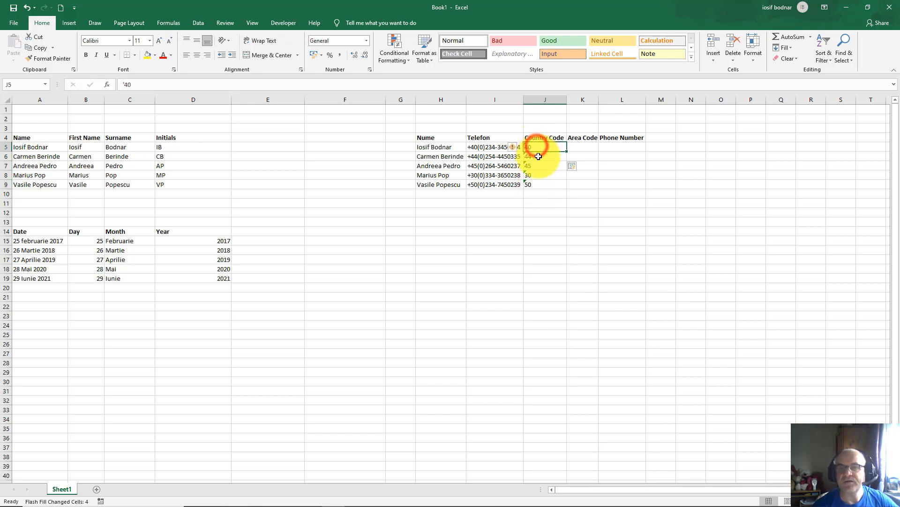
{"action": "left_click", "coordinate": [539, 156]}
{"action": "left_click", "coordinate": [536, 166]}
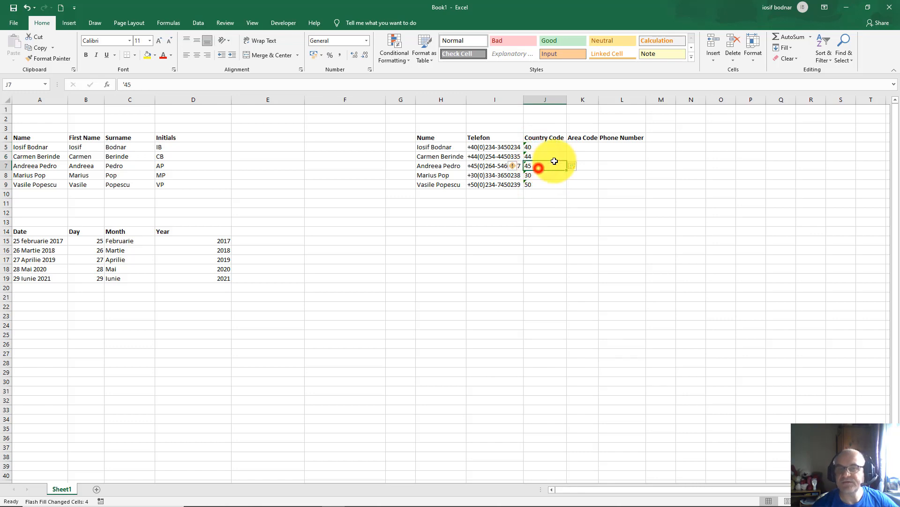
{"action": "left_click", "coordinate": [582, 146]}
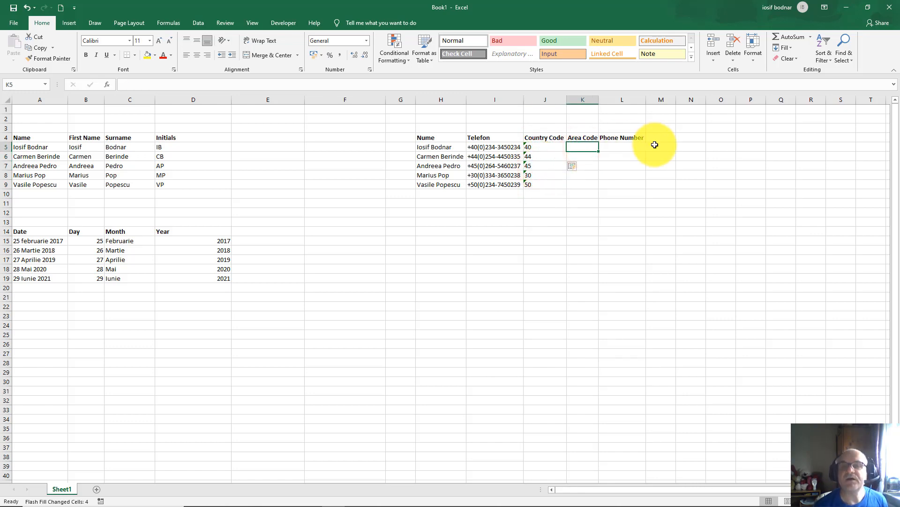
Step: Enter '234 in K5 and Flash Fill the remaining area codes
{"action": "type", "text": "'234"}
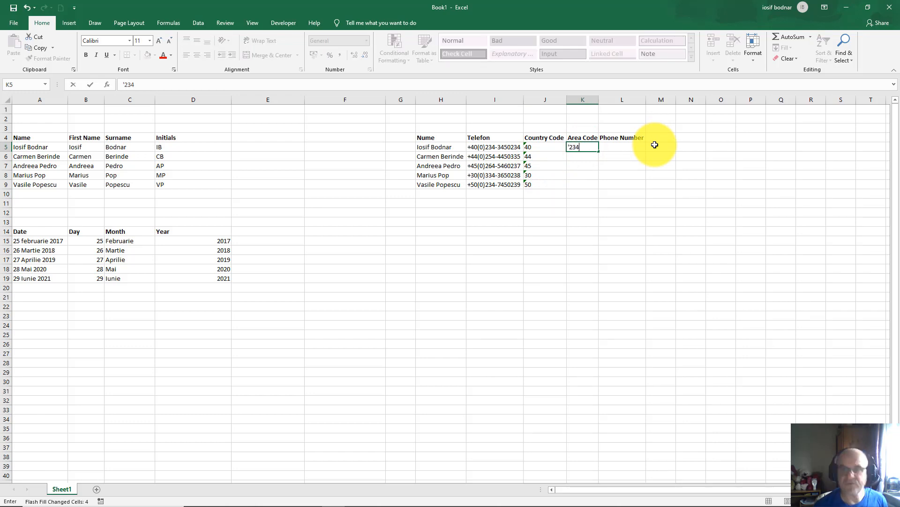
{"action": "key", "text": "Return"}
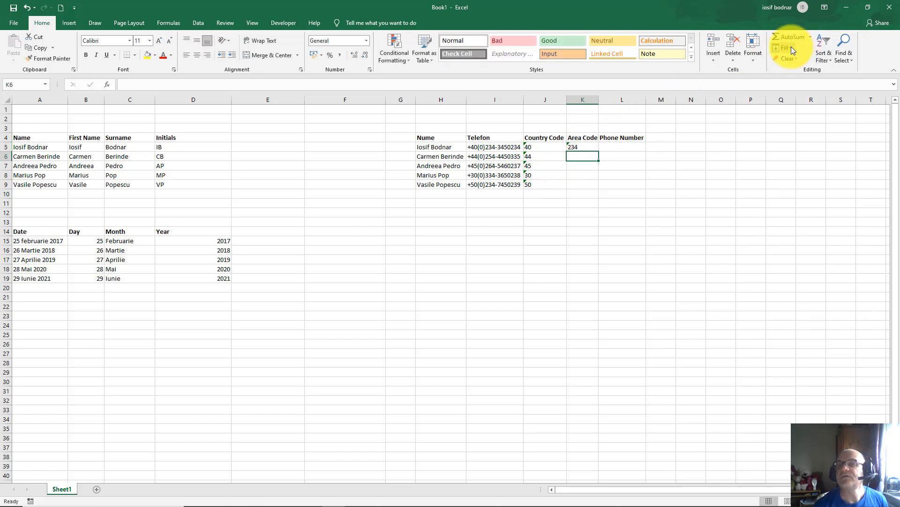
{"action": "left_click", "coordinate": [792, 46]}
{"action": "left_click", "coordinate": [801, 133]}
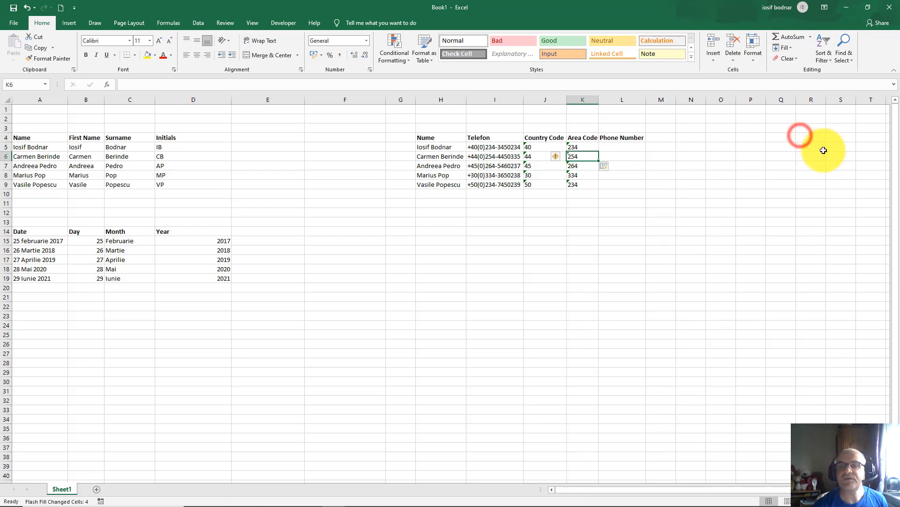
Step: Enter '3450234 in L5 and Flash Fill the phone numbers down to 7450239
{"action": "left_click", "coordinate": [613, 147]}
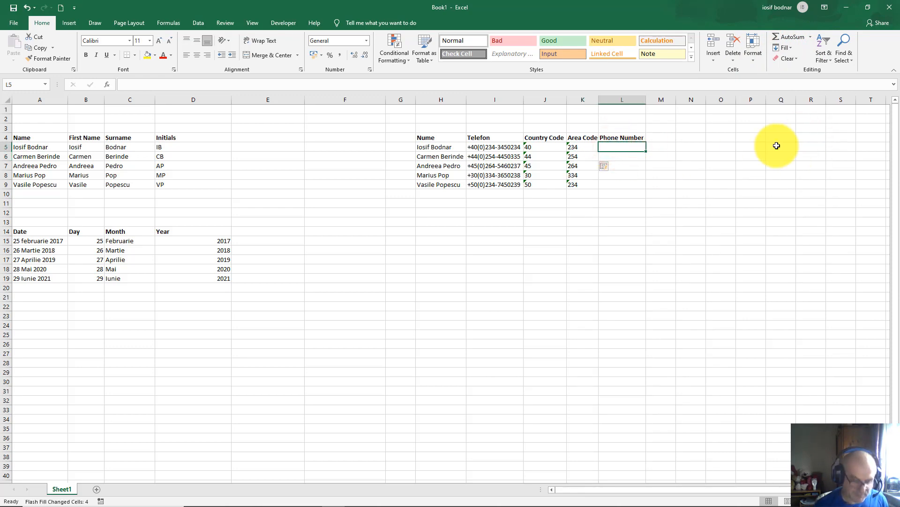
{"action": "type", "text": "'3450234"}
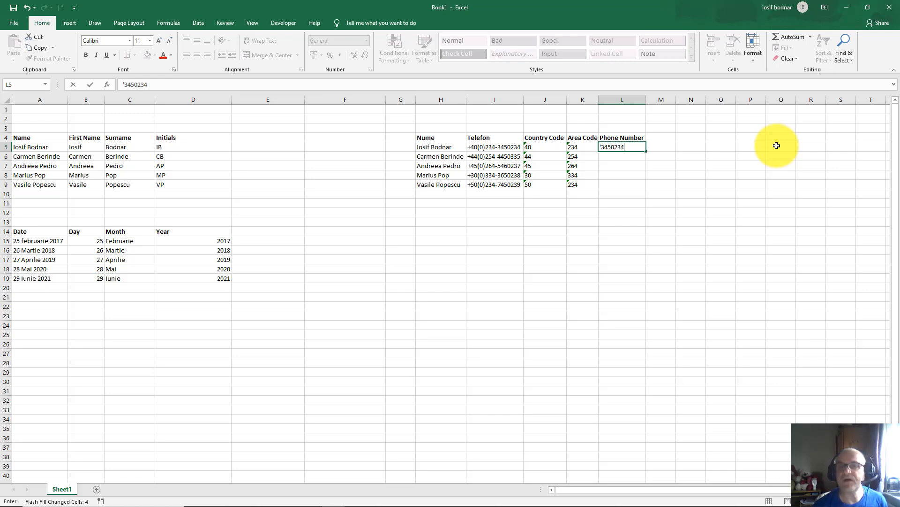
{"action": "key", "text": "Return"}
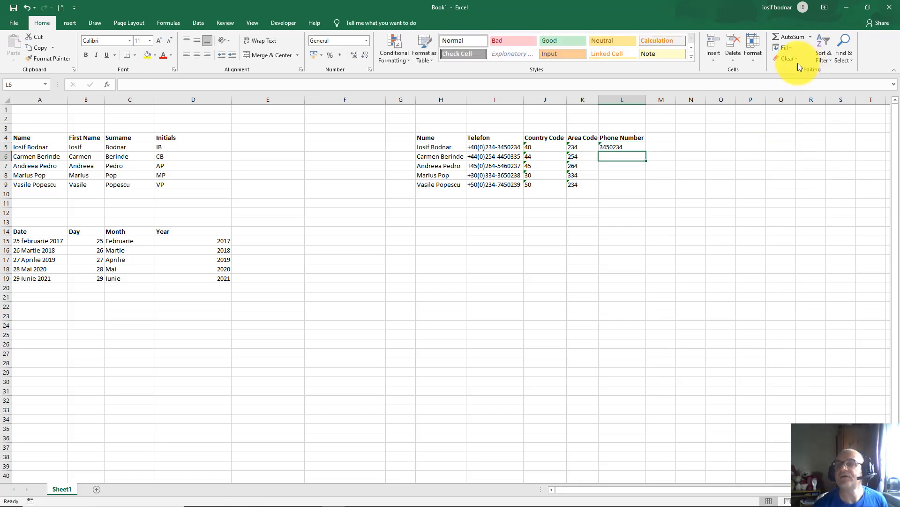
{"action": "left_click", "coordinate": [793, 48]}
{"action": "left_click", "coordinate": [806, 136]}
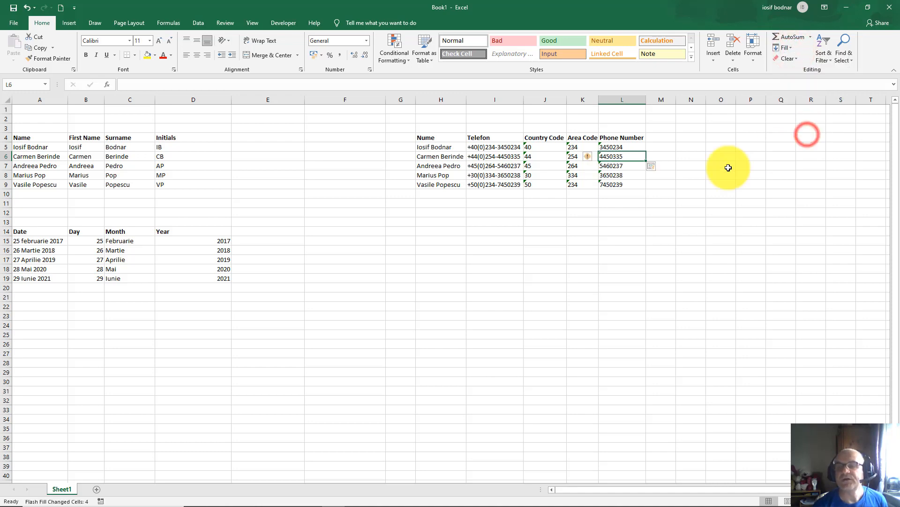
{"action": "left_click", "coordinate": [539, 148]}
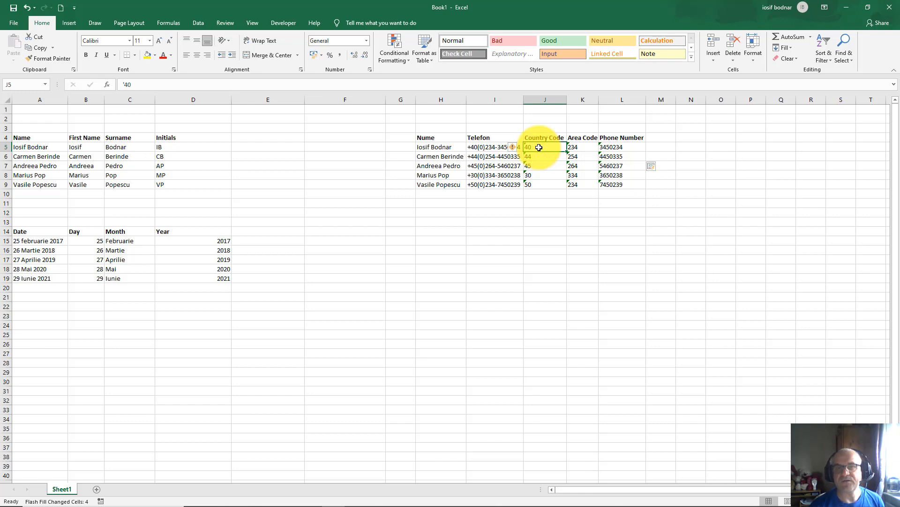
{"action": "left_click", "coordinate": [487, 148]}
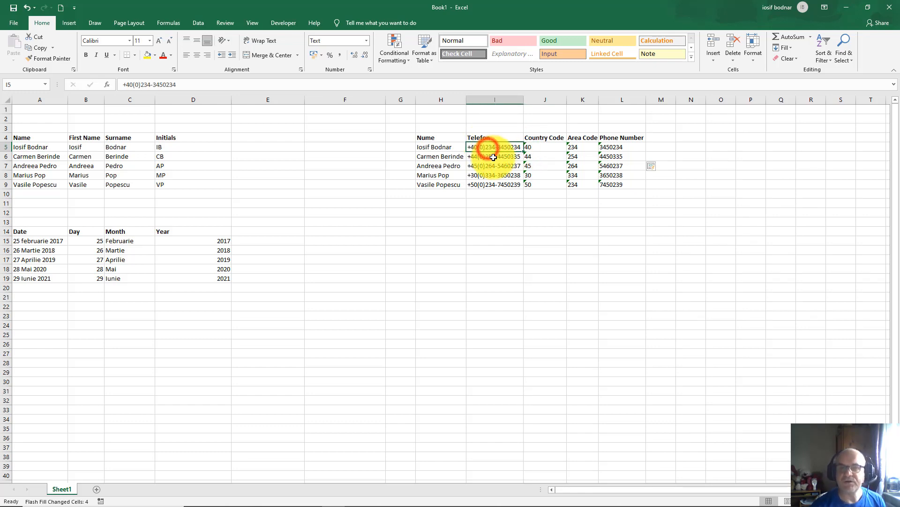
{"action": "left_click", "coordinate": [492, 157]}
{"action": "left_click", "coordinate": [496, 165]}
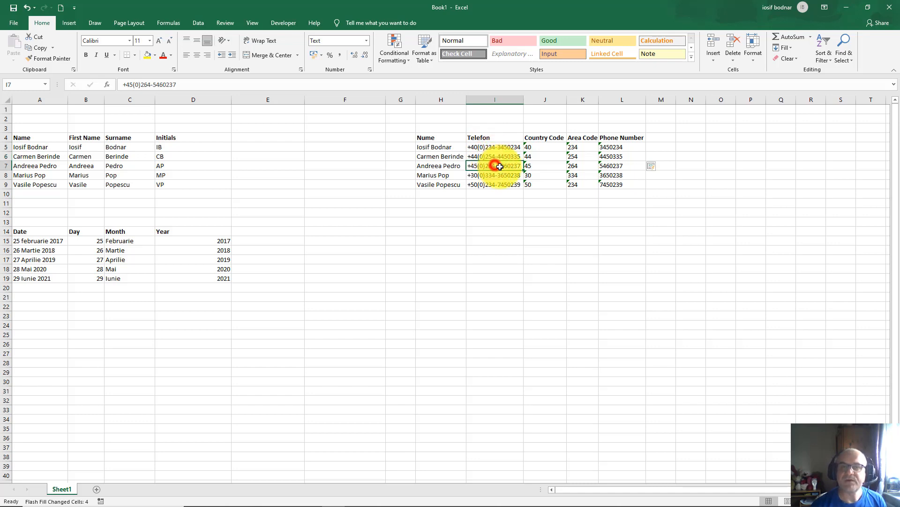
{"action": "left_click", "coordinate": [534, 147]}
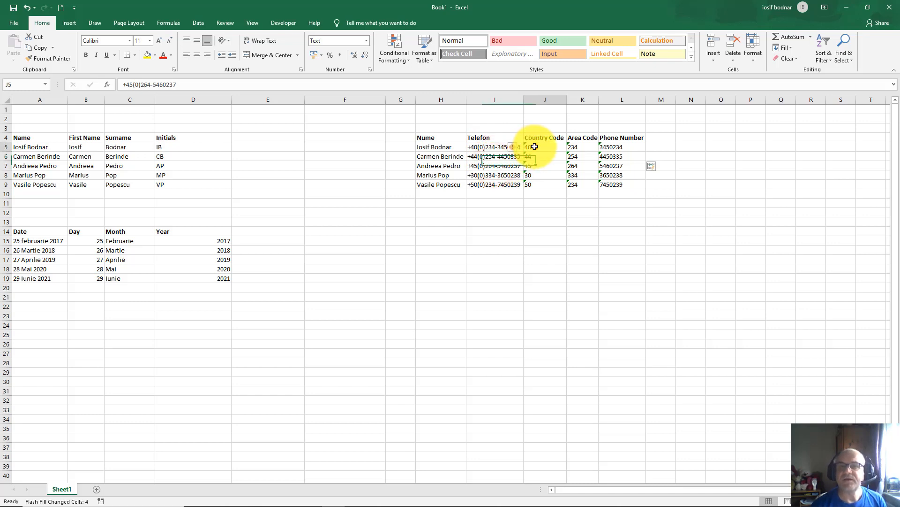
{"action": "left_click", "coordinate": [580, 147]}
{"action": "left_click", "coordinate": [614, 146]}
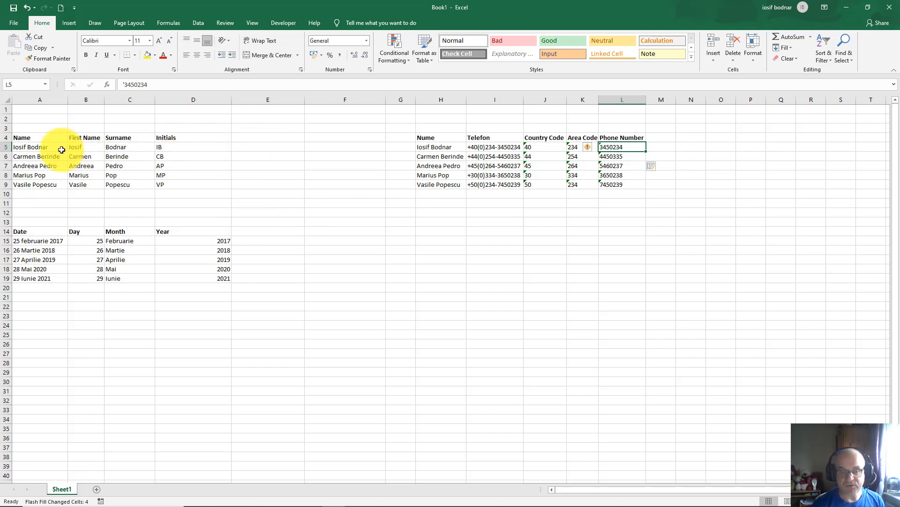
{"action": "left_click", "coordinate": [245, 147]}
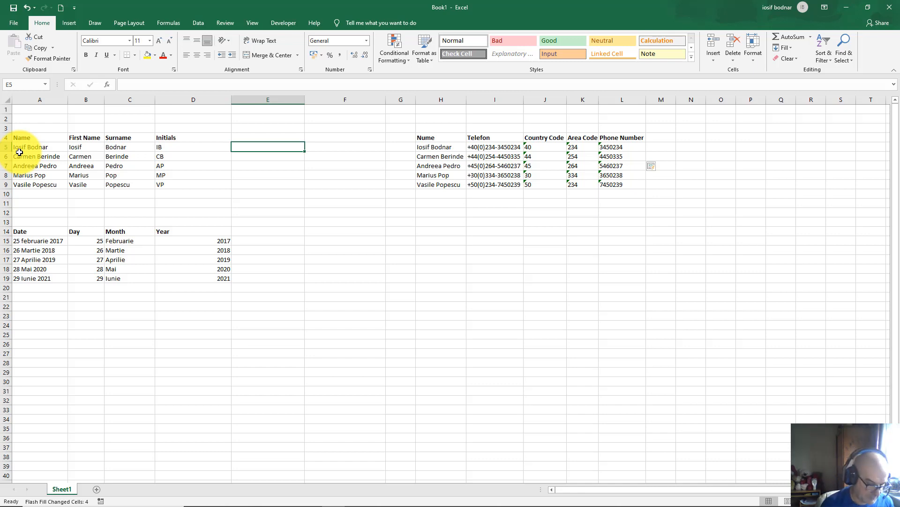
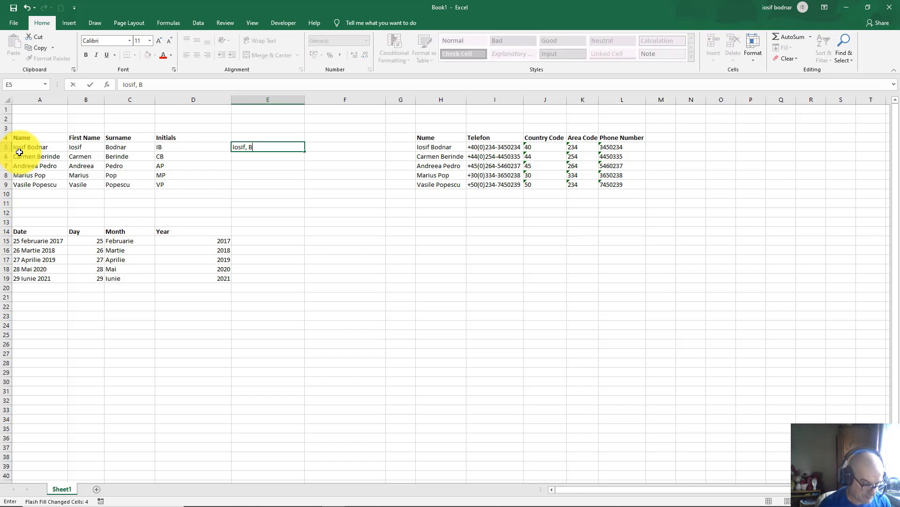
{"action": "key", "text": "Return"}
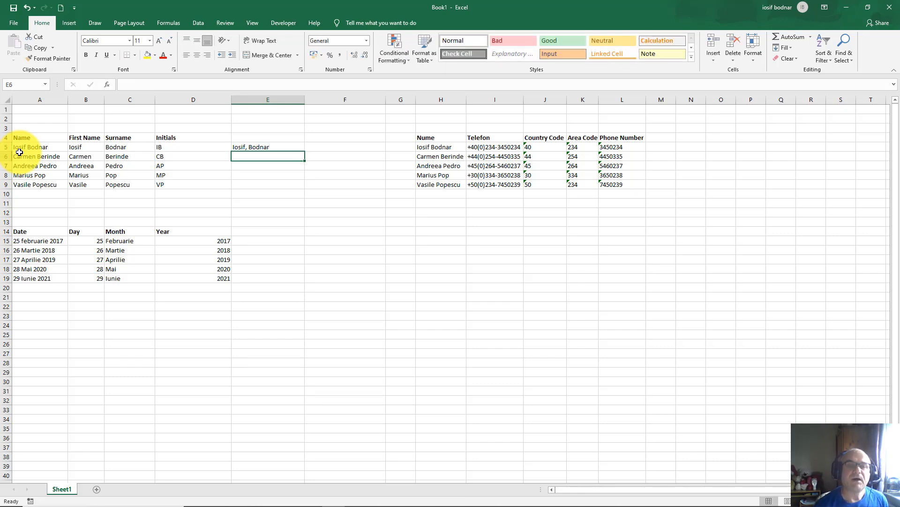
{"action": "left_click", "coordinate": [790, 48]}
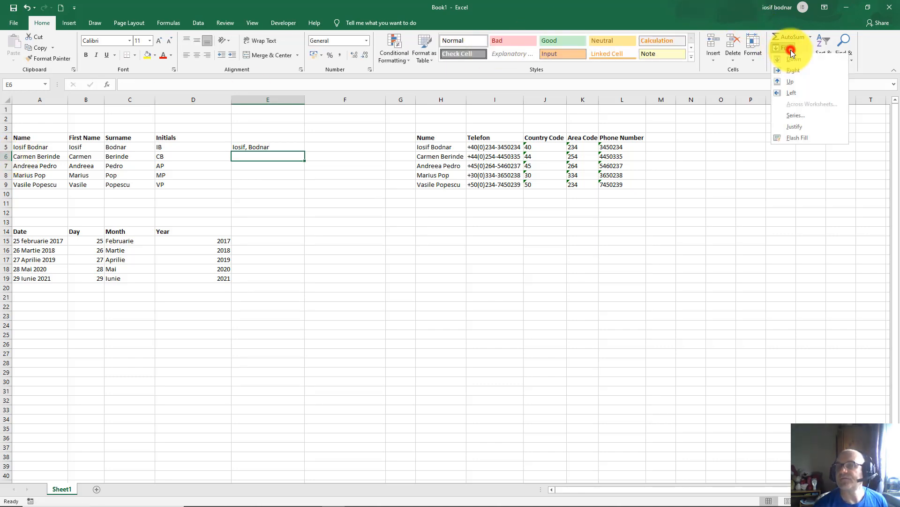
{"action": "left_click", "coordinate": [794, 139]}
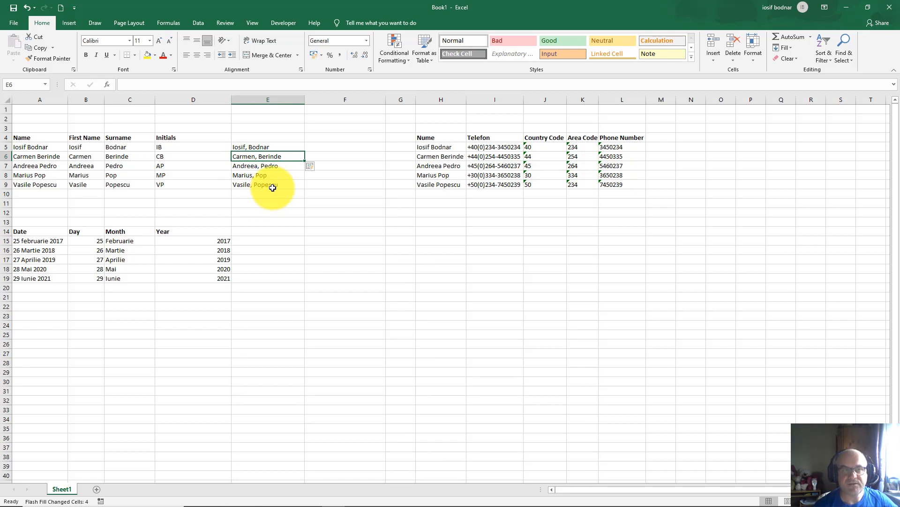
{"action": "left_click", "coordinate": [85, 101]}
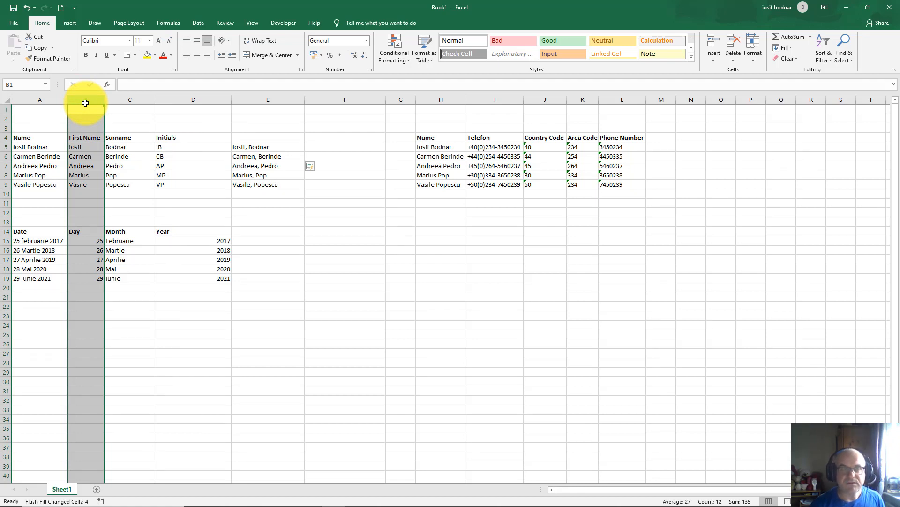
Step: Insert a blank column before First Name and head it Middle Name in B4
{"action": "right_click", "coordinate": [86, 103]}
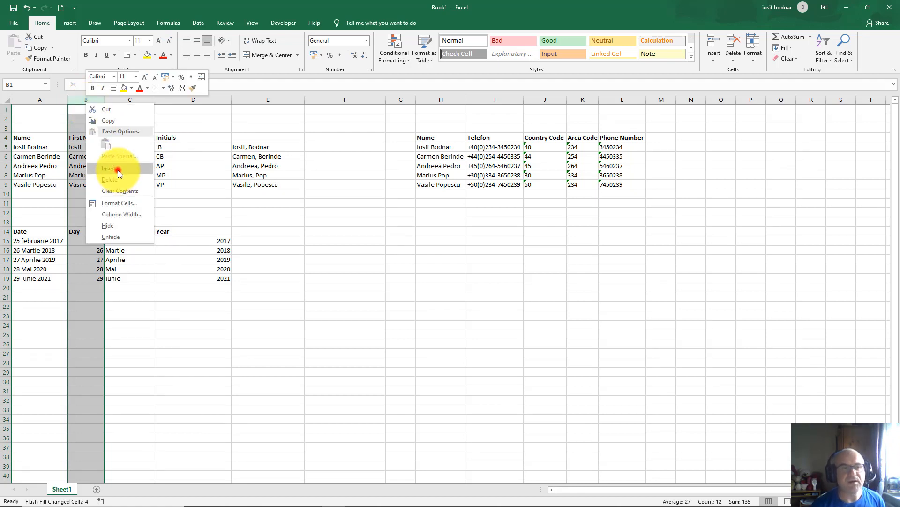
{"action": "left_click", "coordinate": [118, 170]}
{"action": "left_click", "coordinate": [81, 137]}
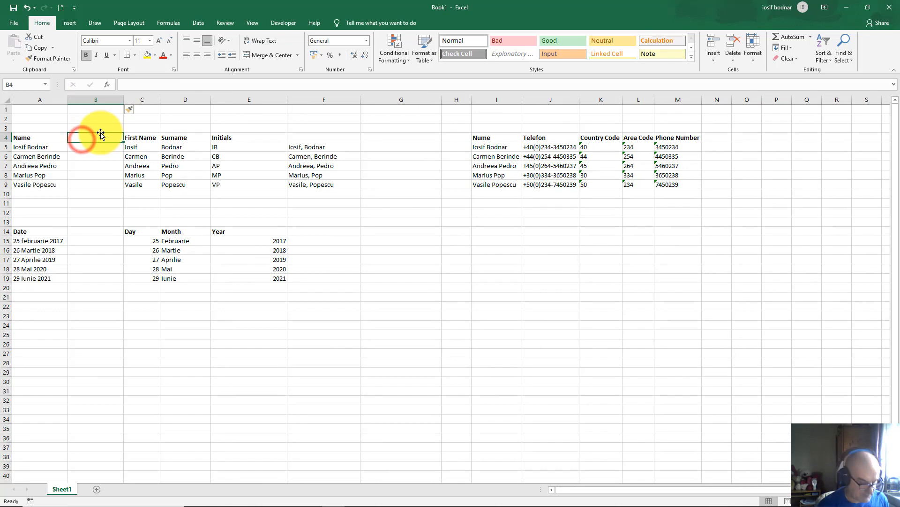
{"action": "type", "text": "Mi"}
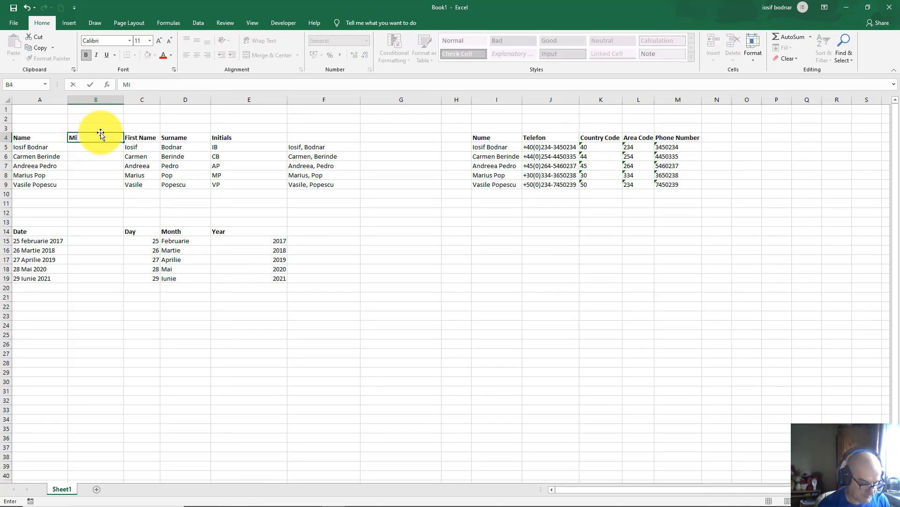
{"action": "type", "text": "ddle"}
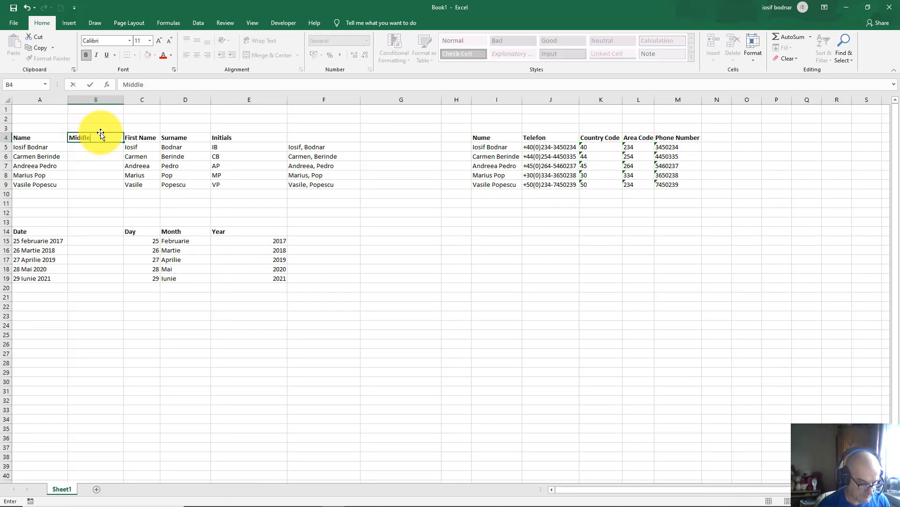
{"action": "type", "text": " Name"}
{"action": "key", "text": "Return"}
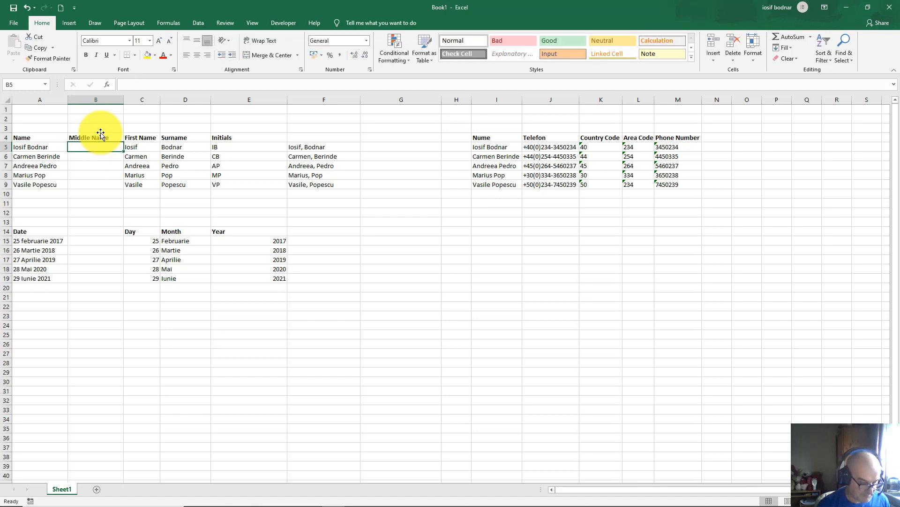
Step: Enter the middle names John, Danielle, Liliana, Gabriel and Adrian below the heading
{"action": "type", "text": "John"}
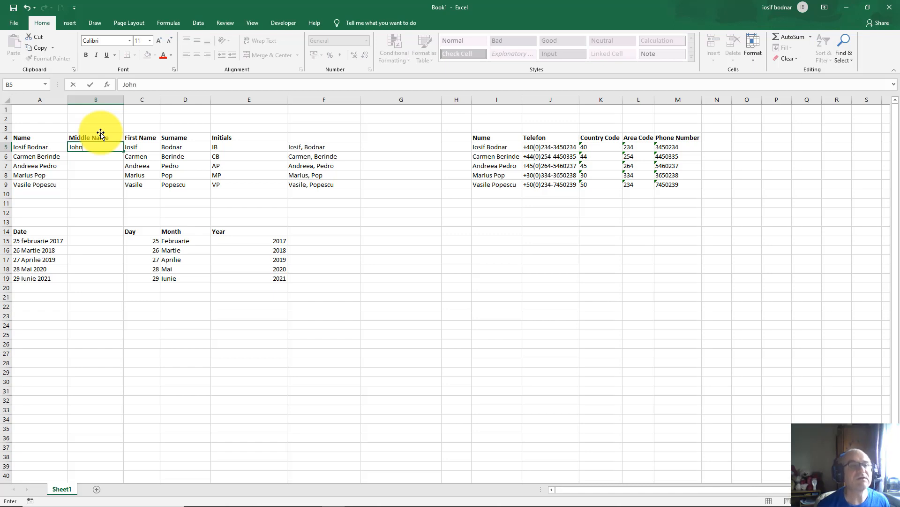
{"action": "key", "text": "Return"}
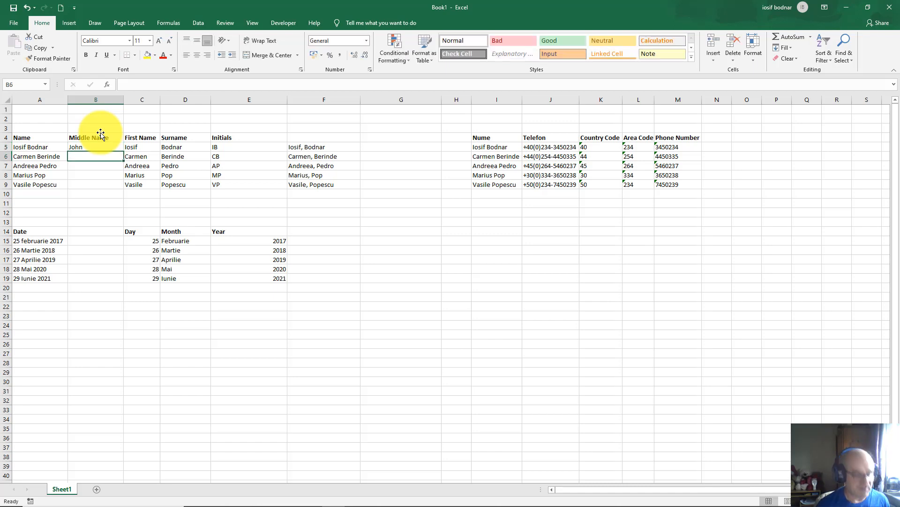
{"action": "type", "text": "Danie"}
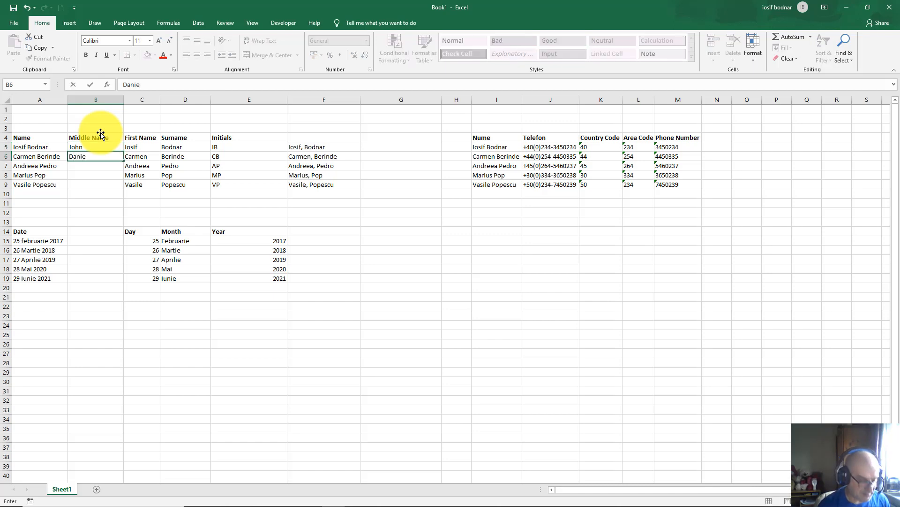
{"action": "type", "text": "ll"}
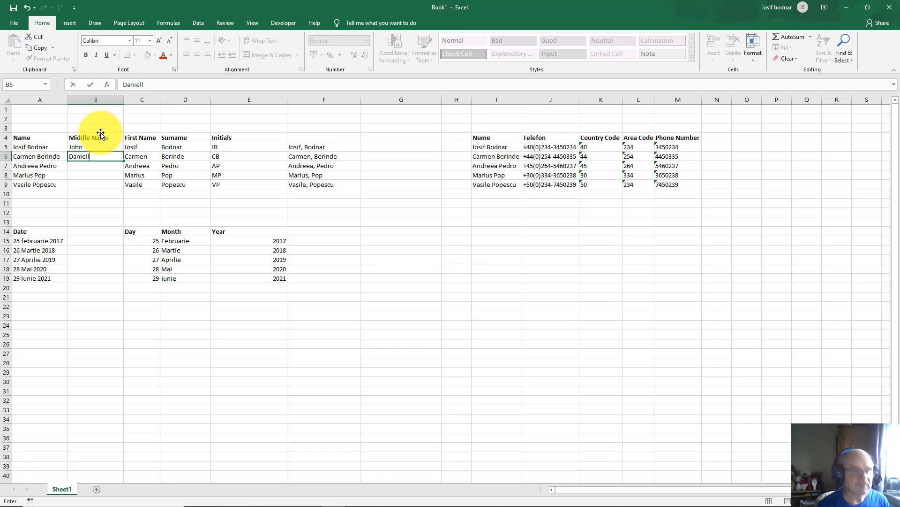
{"action": "type", "text": "ae"}
{"action": "key", "text": "Return"}
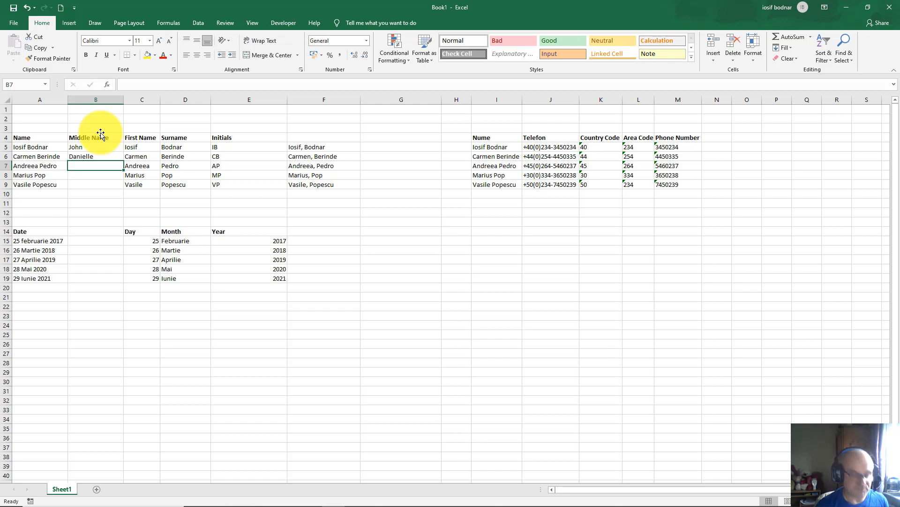
{"action": "type", "text": "Liliana"}
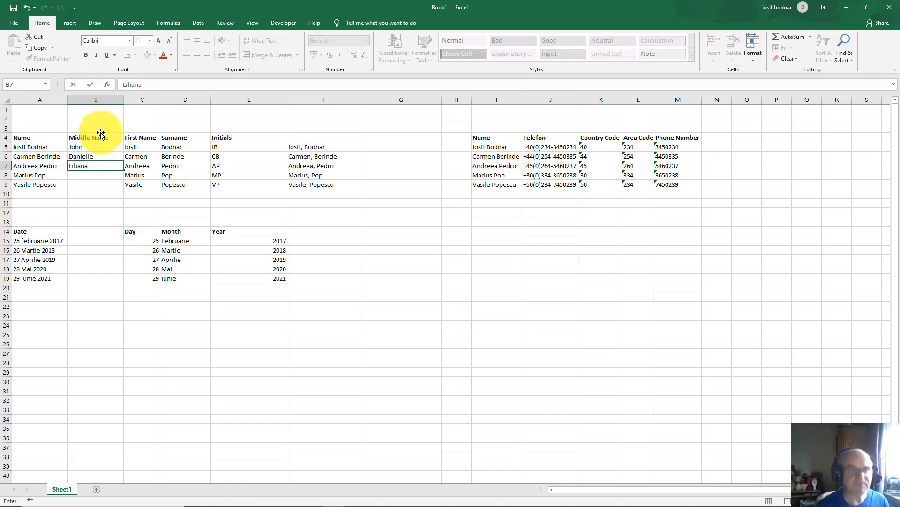
{"action": "key", "text": "Return"}
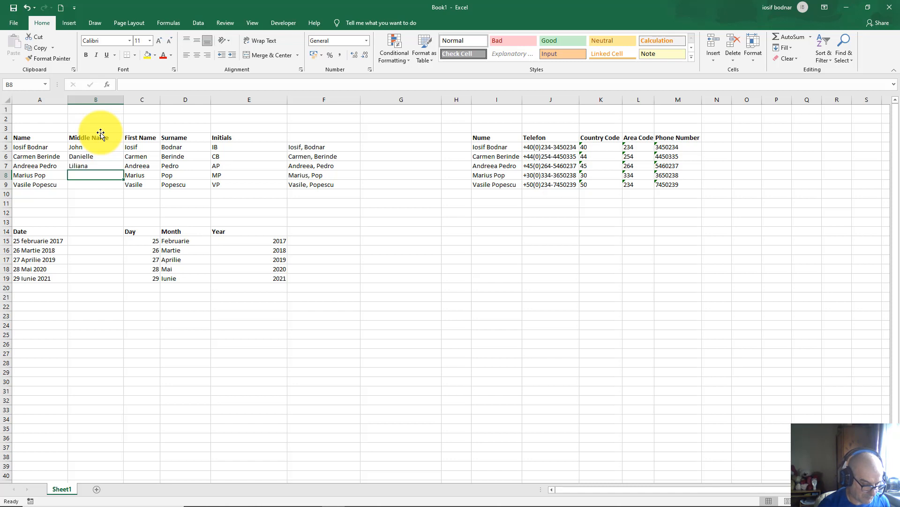
{"action": "type", "text": "Gabriel"}
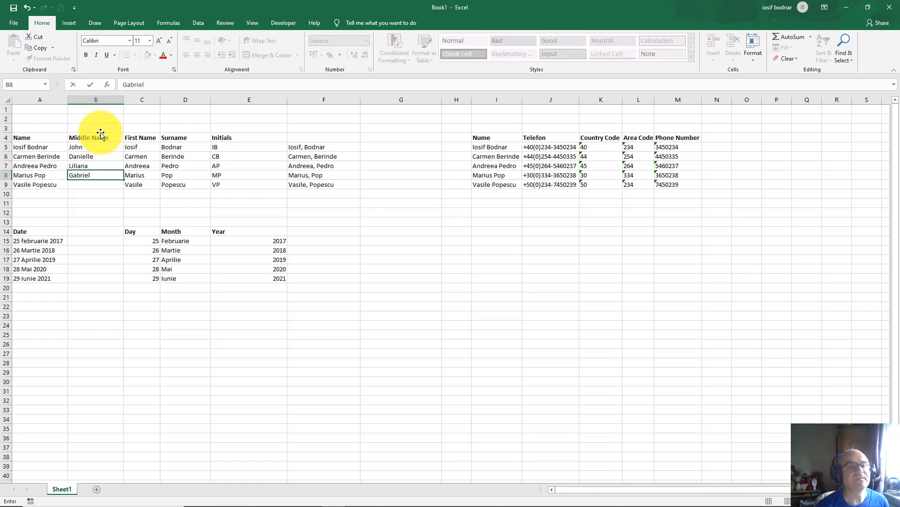
{"action": "key", "text": "Return"}
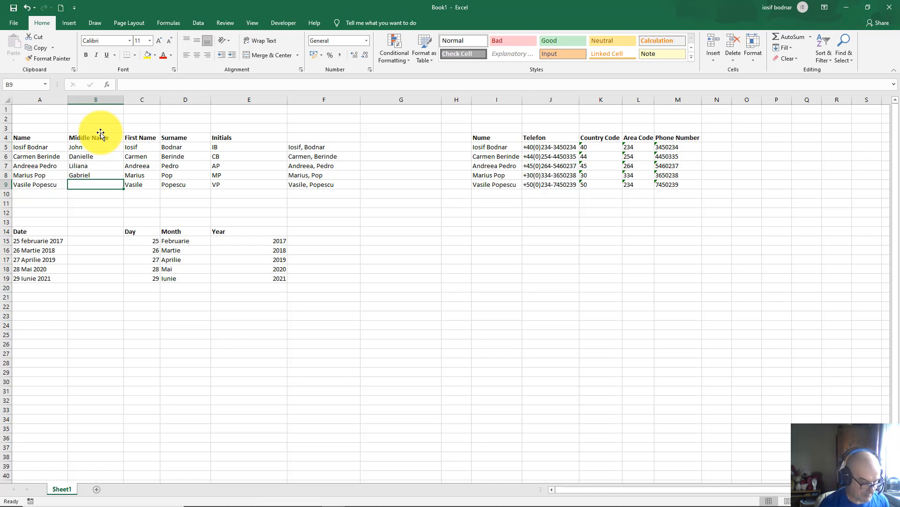
{"action": "type", "text": "Adrian"}
{"action": "key", "text": "Return"}
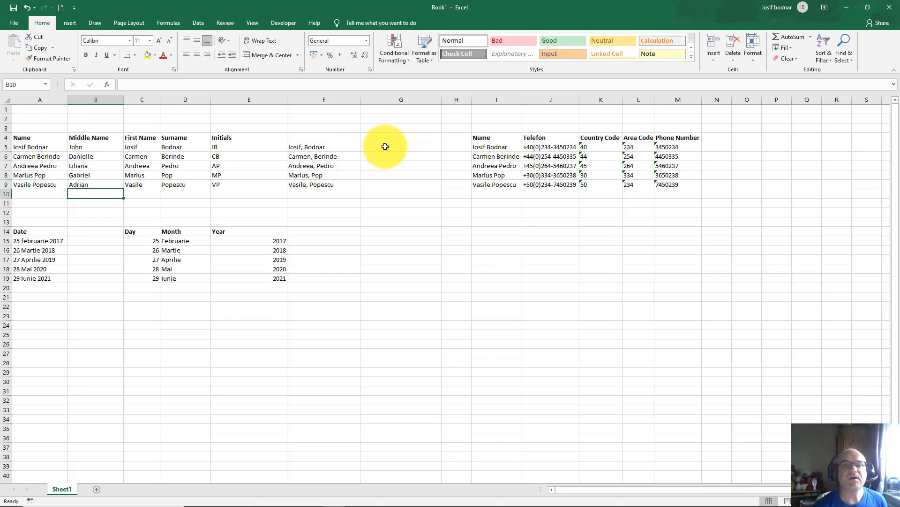
{"action": "left_click", "coordinate": [385, 147]}
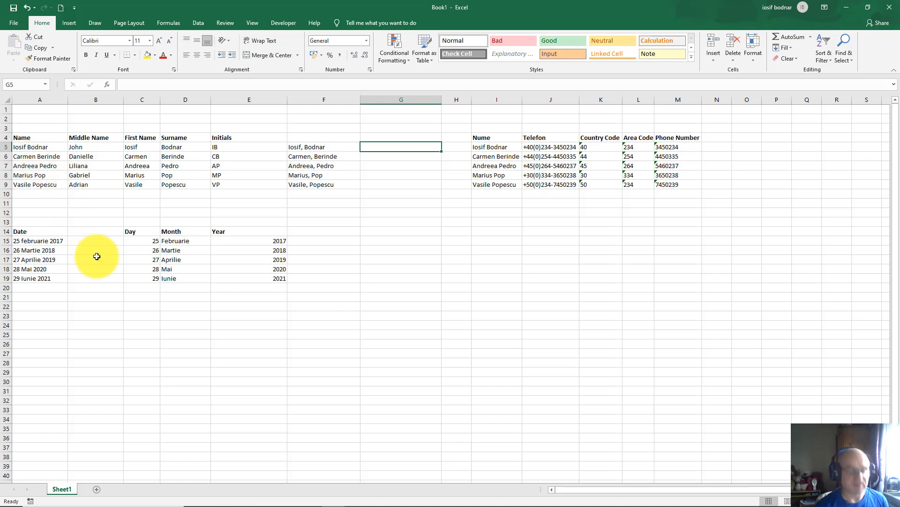
Step: Discard the G5 entry and copy the Middle Name, First Name and Surname data to A24
{"action": "type", "text": "Iosif"}
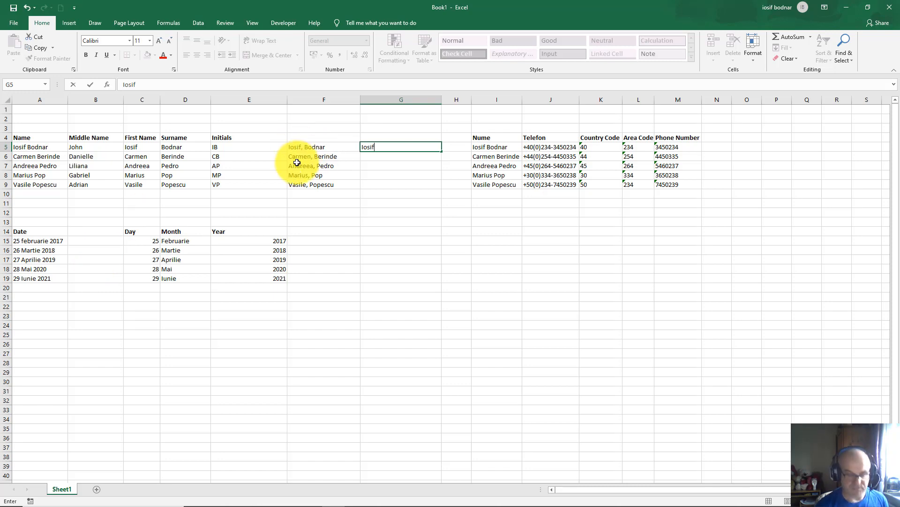
{"action": "key", "text": "BackSpace"}
{"action": "key", "text": "BackSpace"}
{"action": "key", "text": "BackSpace"}
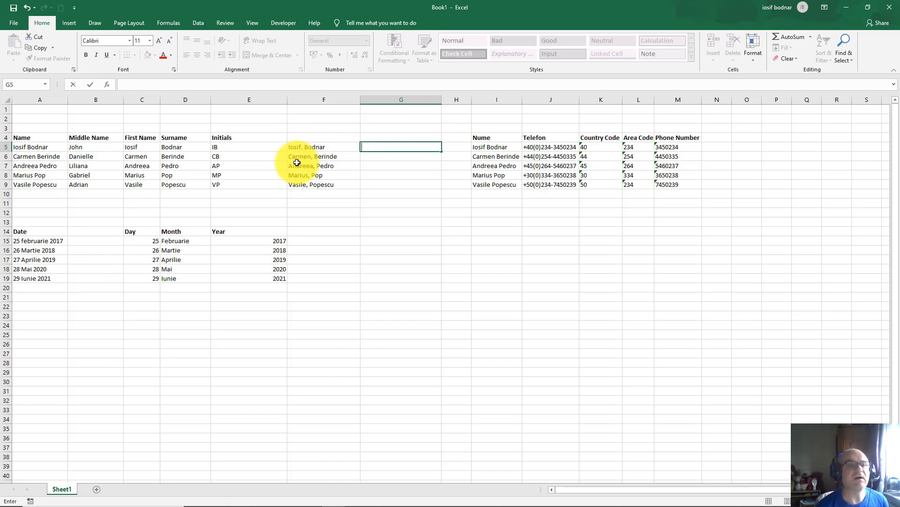
{"action": "left_click", "coordinate": [30, 137]}
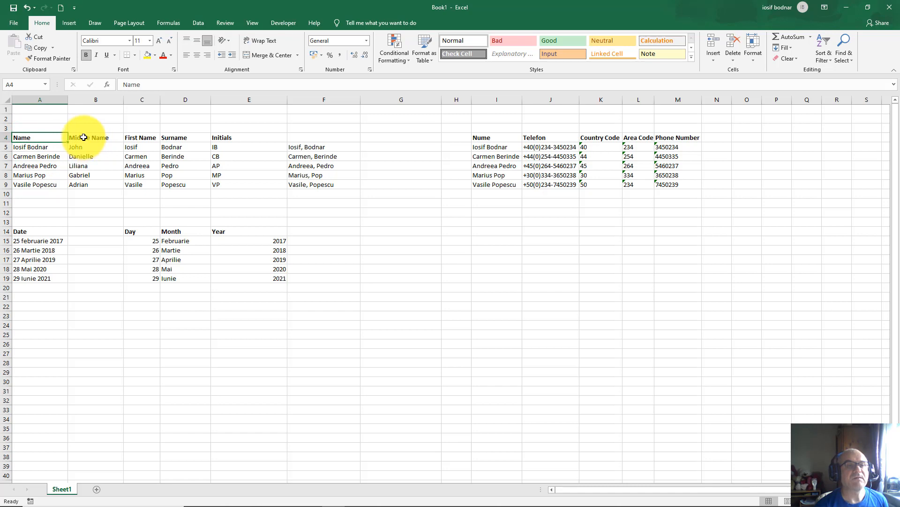
{"action": "left_click_drag", "start_coordinate": [83, 137], "coordinate": [167, 186]}
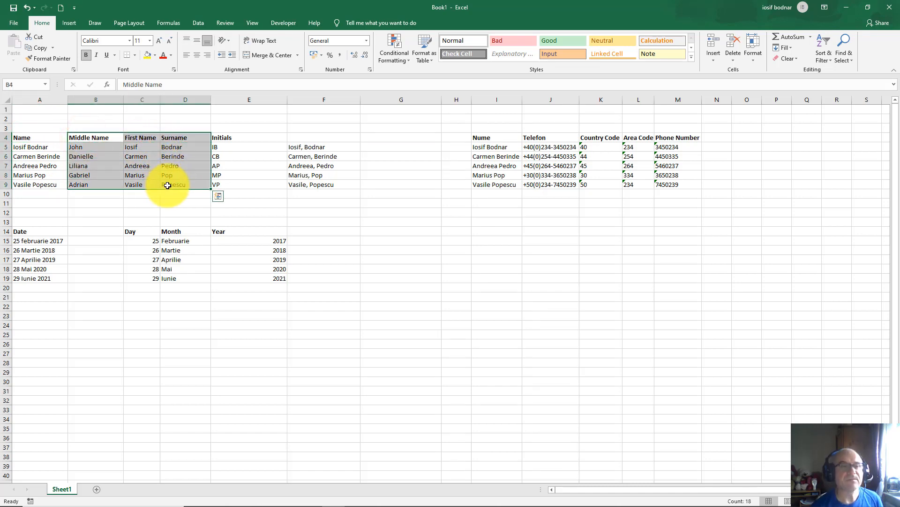
{"action": "key", "text": "ctrl+c"}
{"action": "left_click", "coordinate": [44, 326]}
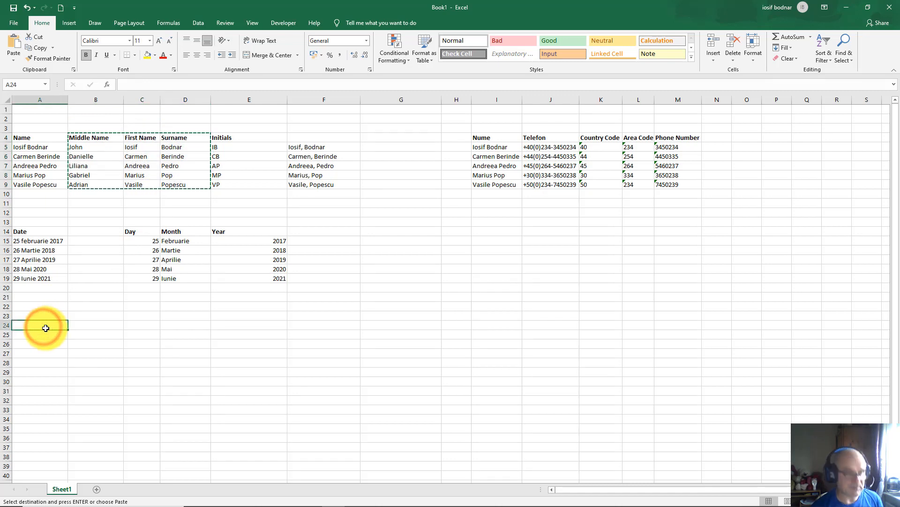
{"action": "key", "text": "ctrl+v"}
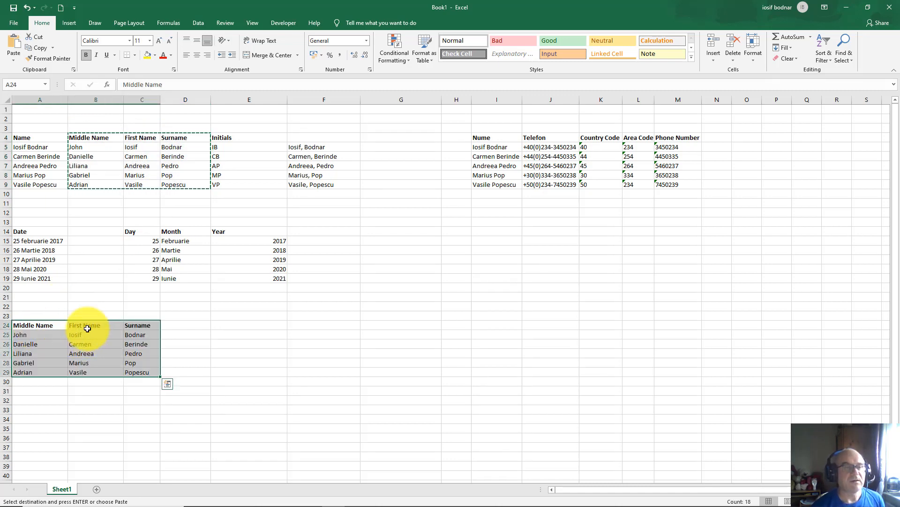
Step: Park the First Name list at A32 and move Middle Name into B24:B29
{"action": "left_click_drag", "start_coordinate": [81, 326], "coordinate": [83, 368]}
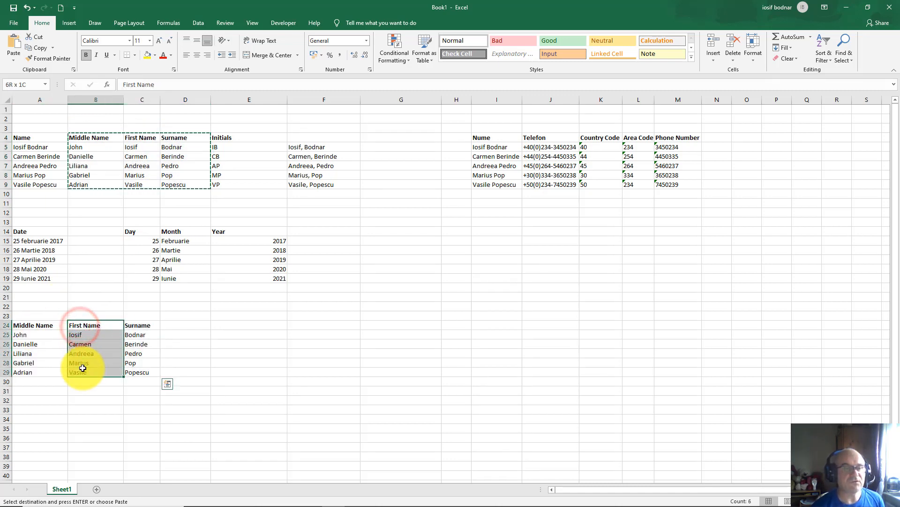
{"action": "key", "text": "ctrl+c"}
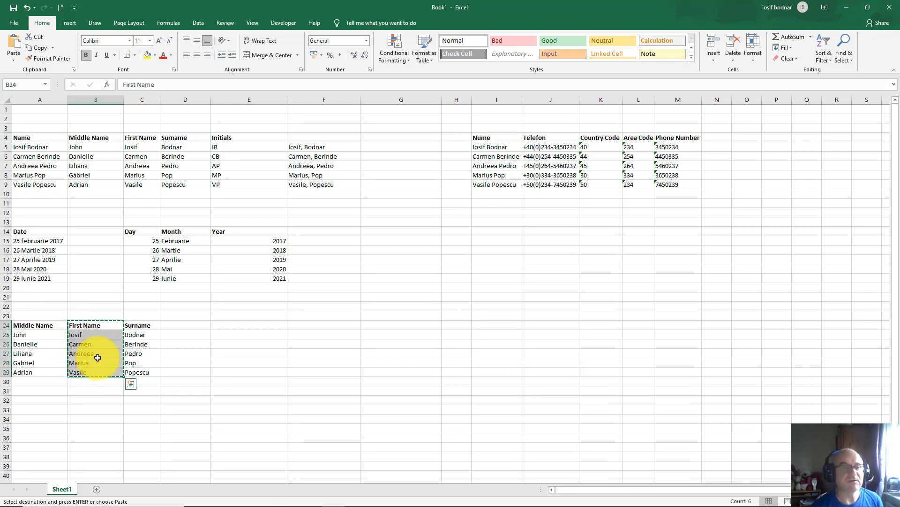
{"action": "left_click", "coordinate": [39, 397]}
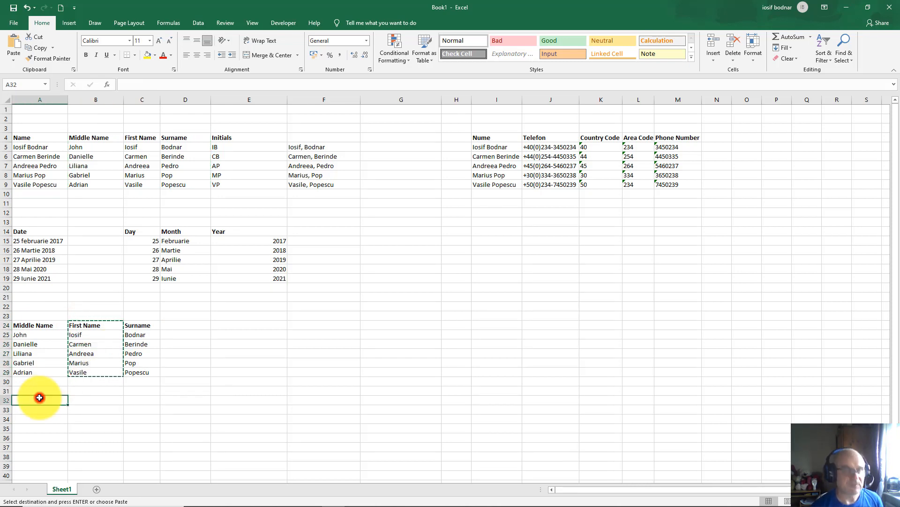
{"action": "key", "text": "ctrl+v"}
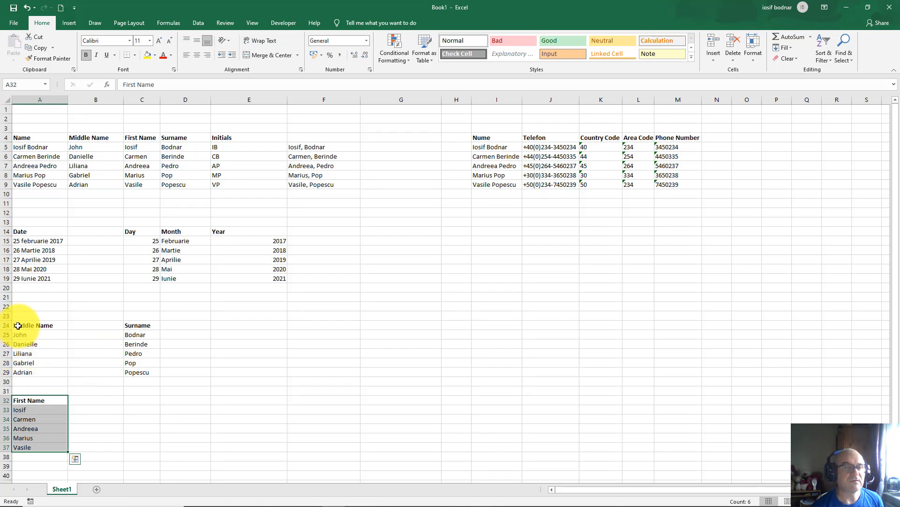
{"action": "left_click_drag", "start_coordinate": [18, 325], "coordinate": [28, 370]}
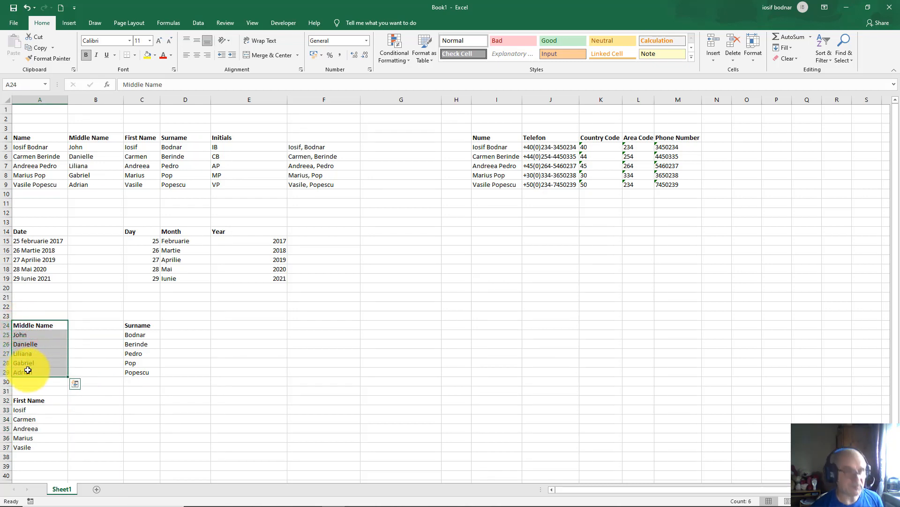
{"action": "key", "text": "ctrl+x"}
{"action": "left_click_drag", "start_coordinate": [86, 325], "coordinate": [86, 371]}
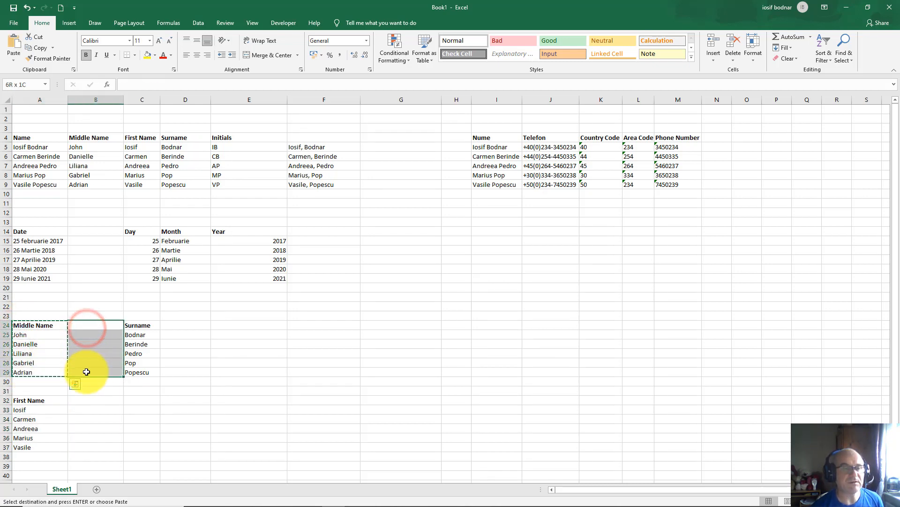
{"action": "key", "text": "ctrl+v"}
Step: Move the parked First Name list from A32:A37 into A24:A29
{"action": "left_click_drag", "start_coordinate": [35, 401], "coordinate": [36, 446]}
{"action": "key", "text": "ctrl+x"}
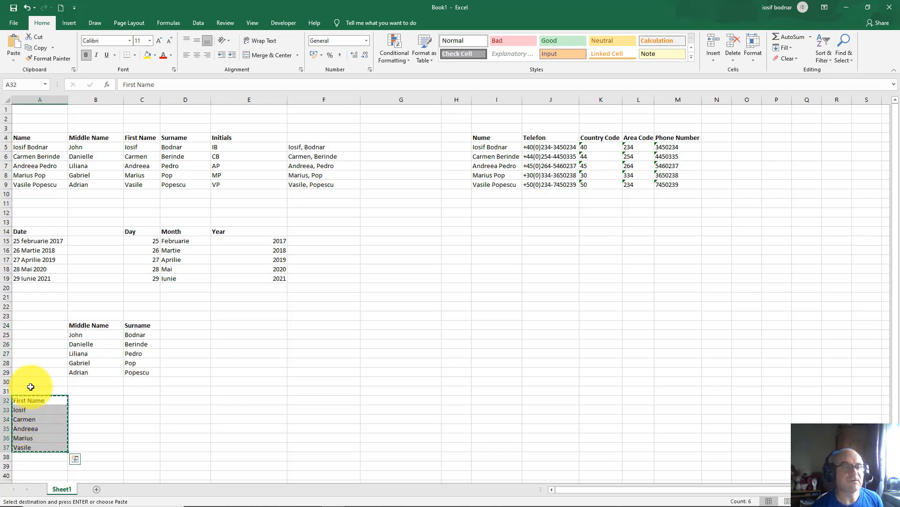
{"action": "left_click_drag", "start_coordinate": [29, 326], "coordinate": [30, 371]}
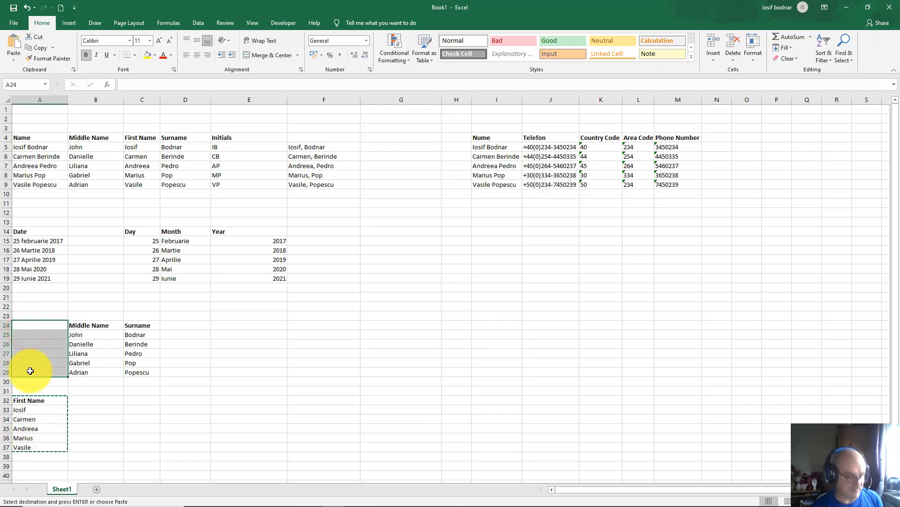
{"action": "key", "text": "ctrl+v"}
{"action": "key", "text": "ctrl+q"}
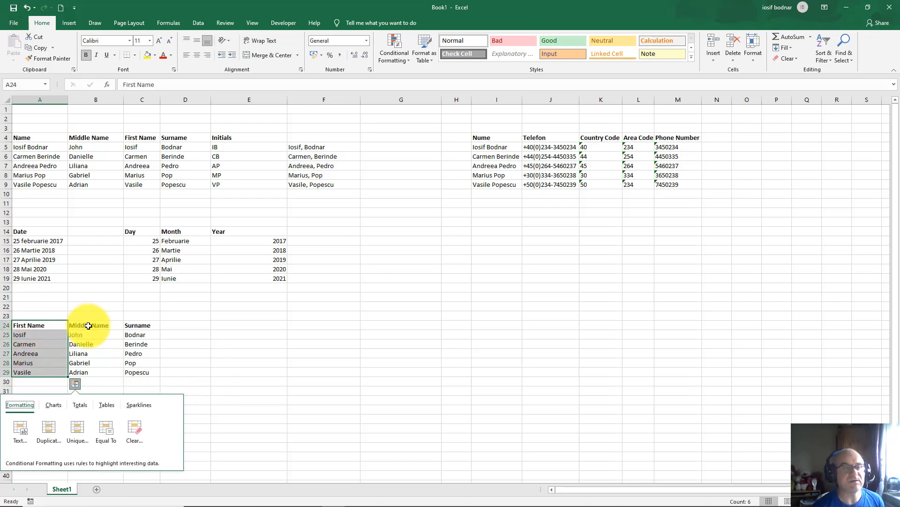
Step: Enter the heading Full Name in D24 and a first full-name example in D25
{"action": "left_click", "coordinate": [186, 326]}
{"action": "type", "text": "Ful"}
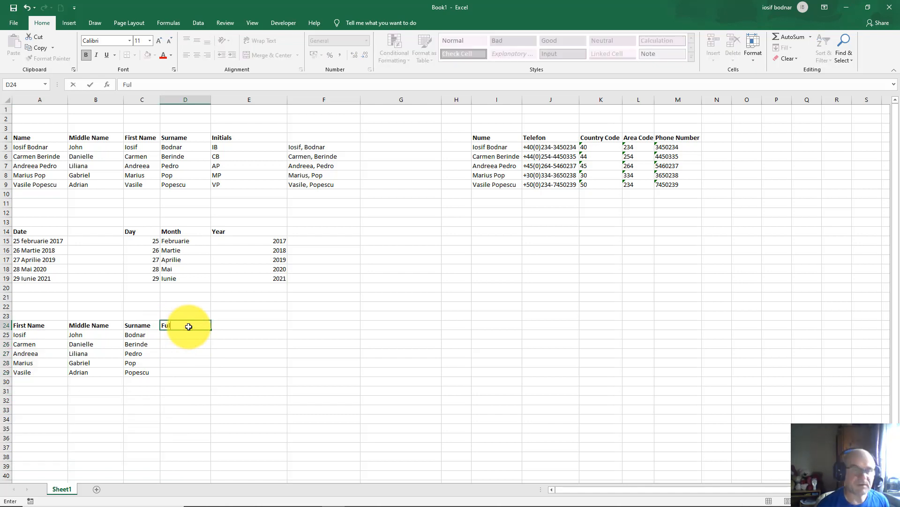
{"action": "type", "text": "l Name"}
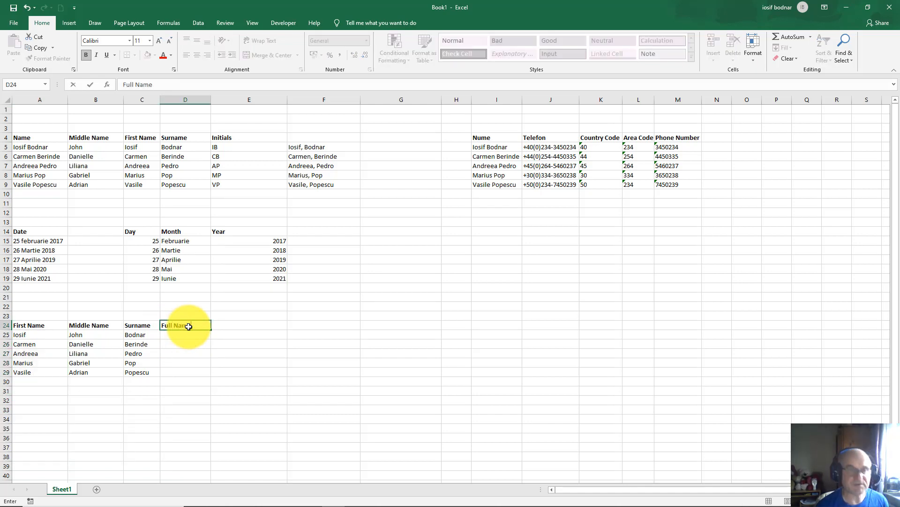
{"action": "key", "text": "Return"}
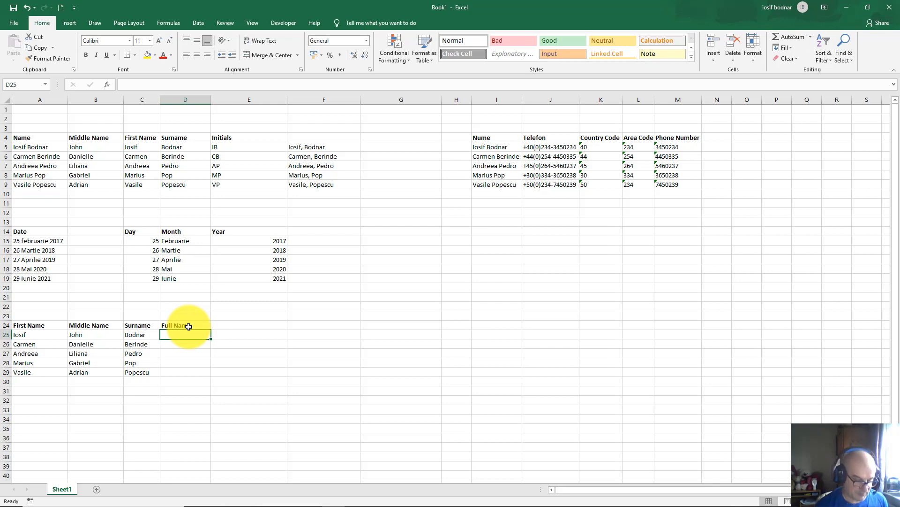
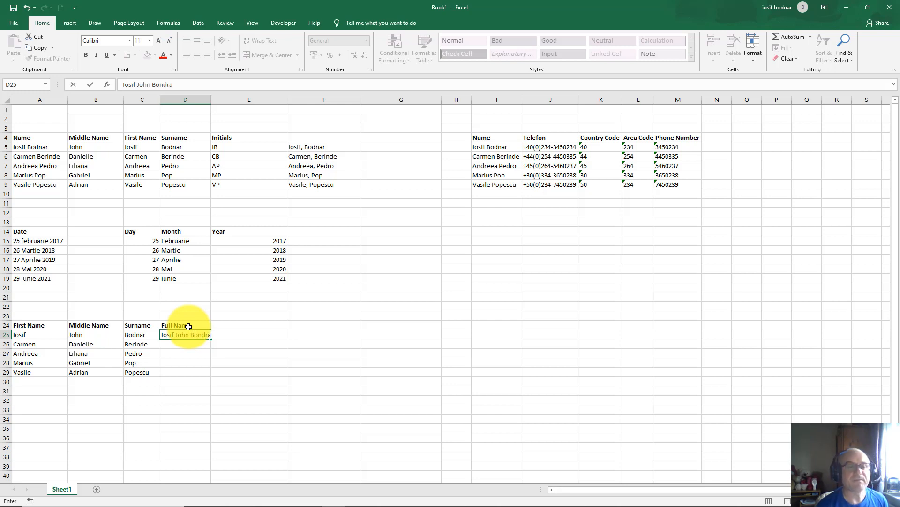
{"action": "key", "text": "Return"}
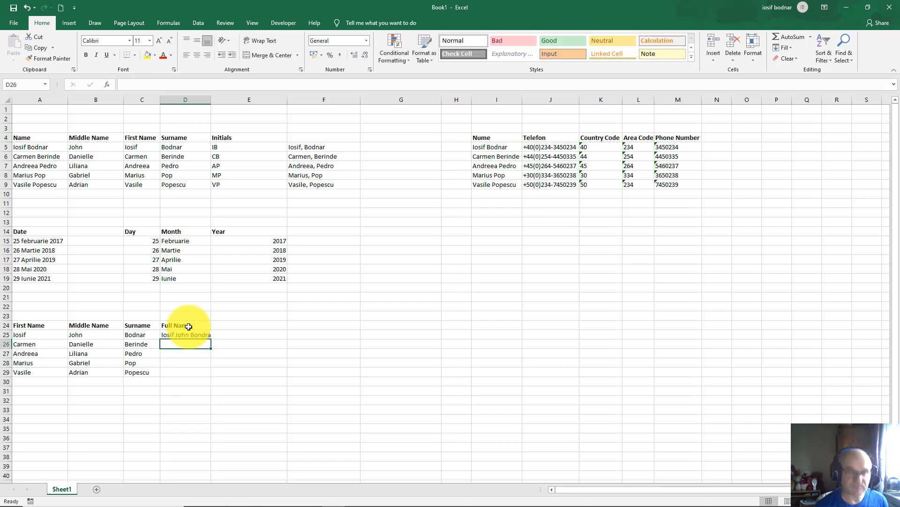
Step: Correct the misspelled surname in the D25 full-name example
{"action": "double_click", "coordinate": [204, 334]}
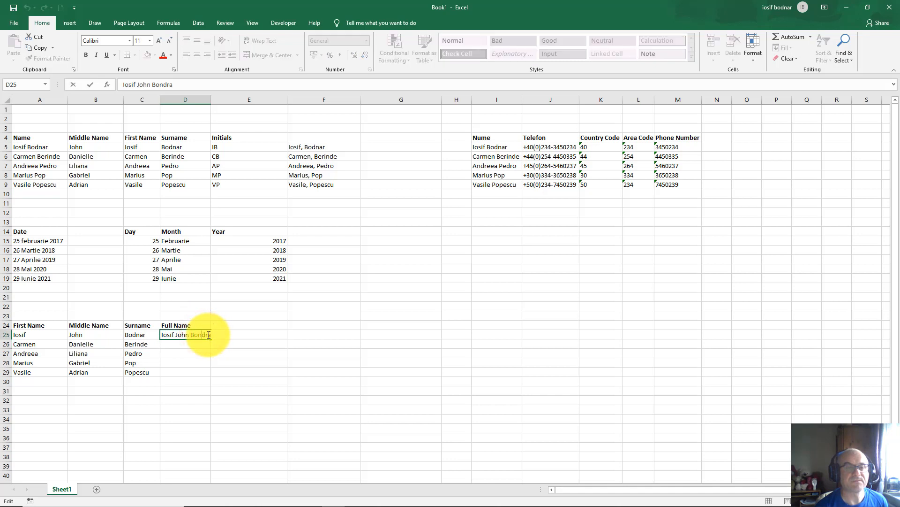
{"action": "left_click", "coordinate": [208, 334]}
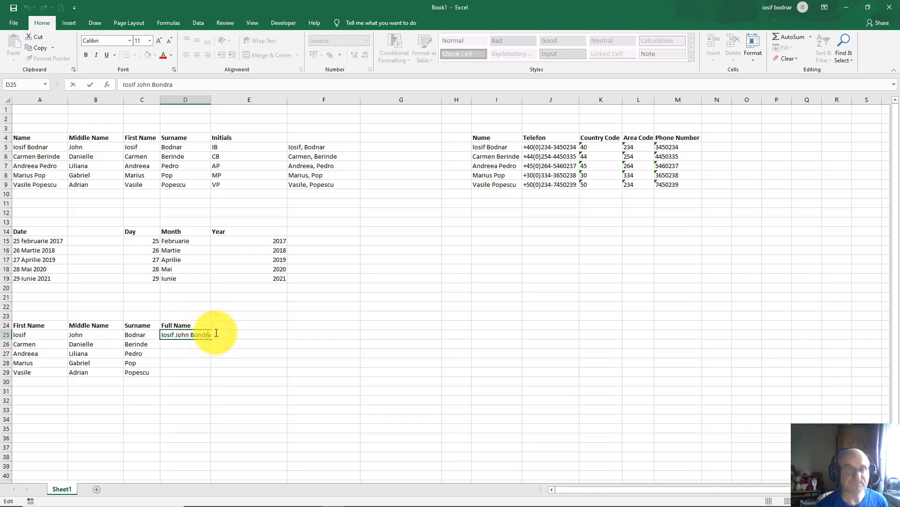
{"action": "key", "text": "BackSpace"}
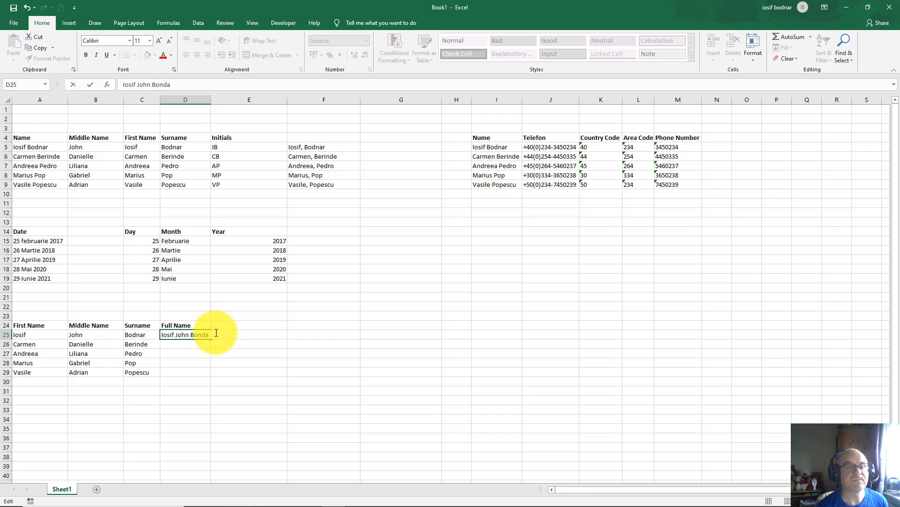
{"action": "key", "text": "BackSpace"}
{"action": "key", "text": "BackSpace"}
{"action": "type", "text": "dna"}
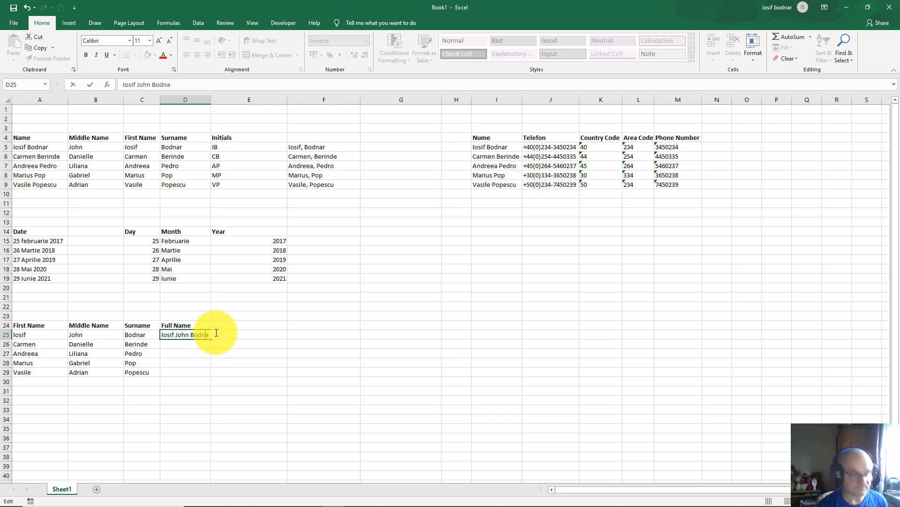
{"action": "type", "text": "r"}
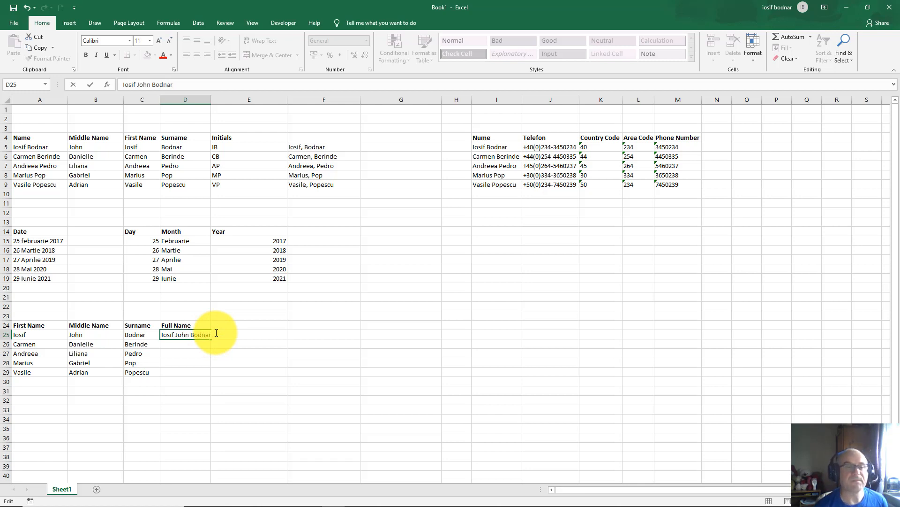
{"action": "key", "text": "Return"}
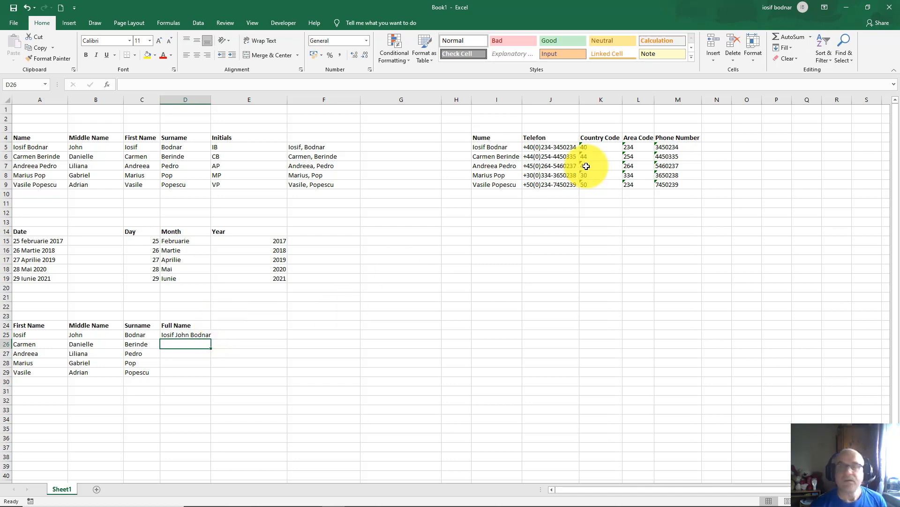
{"action": "left_click", "coordinate": [792, 47]}
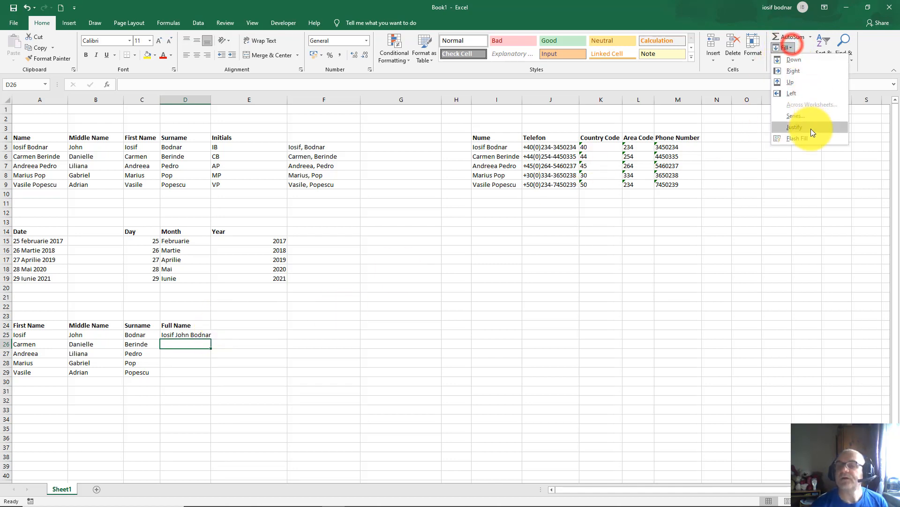
Step: Flash Fill the remaining full names, autofit column D, and check row 26's result
{"action": "left_click", "coordinate": [794, 139]}
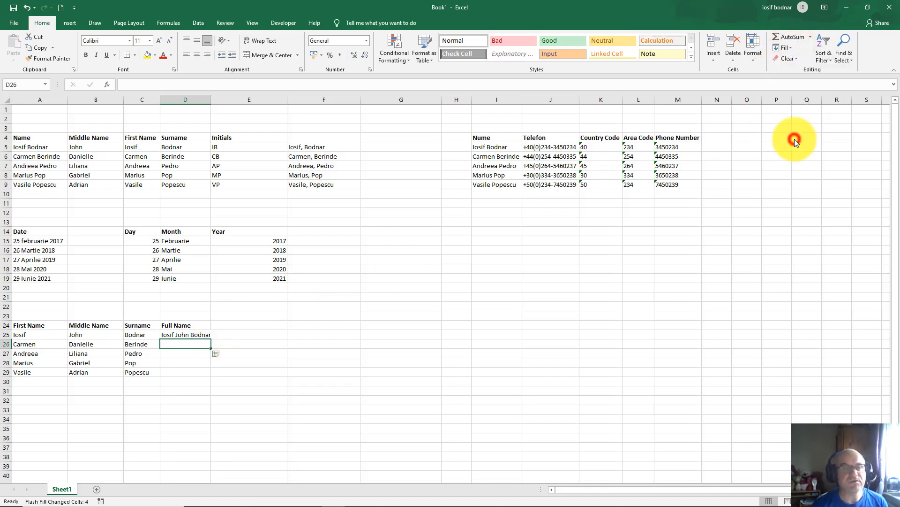
{"action": "double_click", "coordinate": [209, 100]}
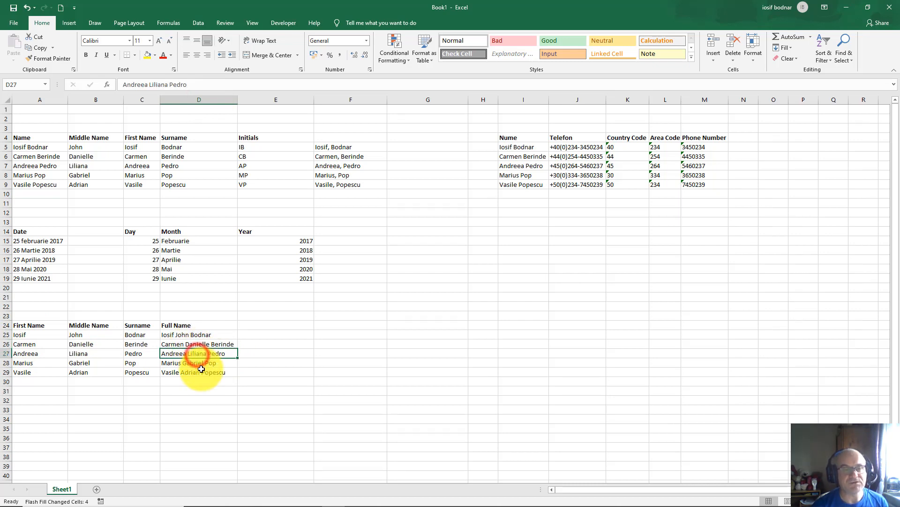
{"action": "left_click", "coordinate": [180, 344]}
{"action": "left_click", "coordinate": [30, 342]}
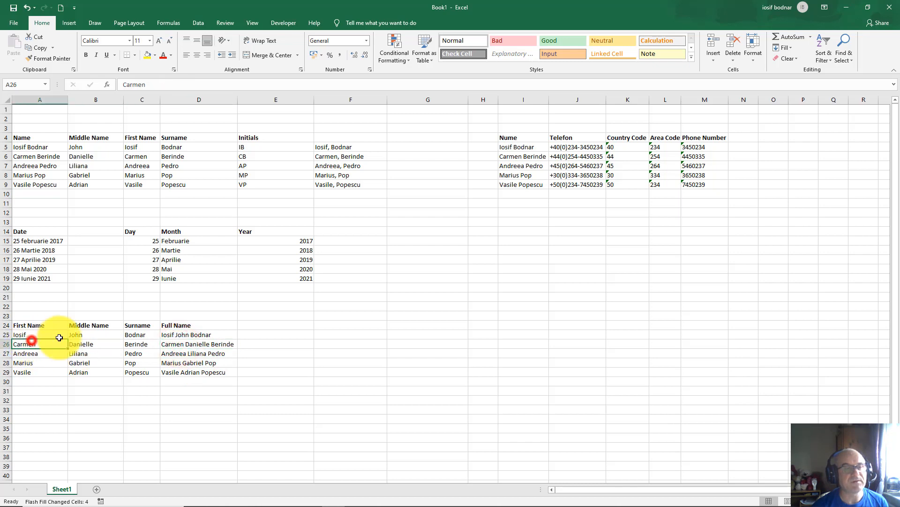
{"action": "left_click", "coordinate": [89, 345]}
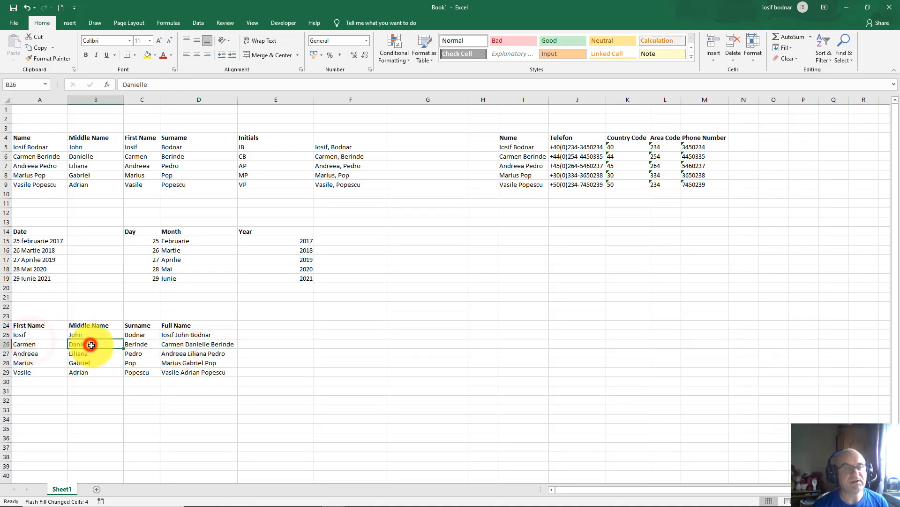
{"action": "left_click", "coordinate": [188, 346]}
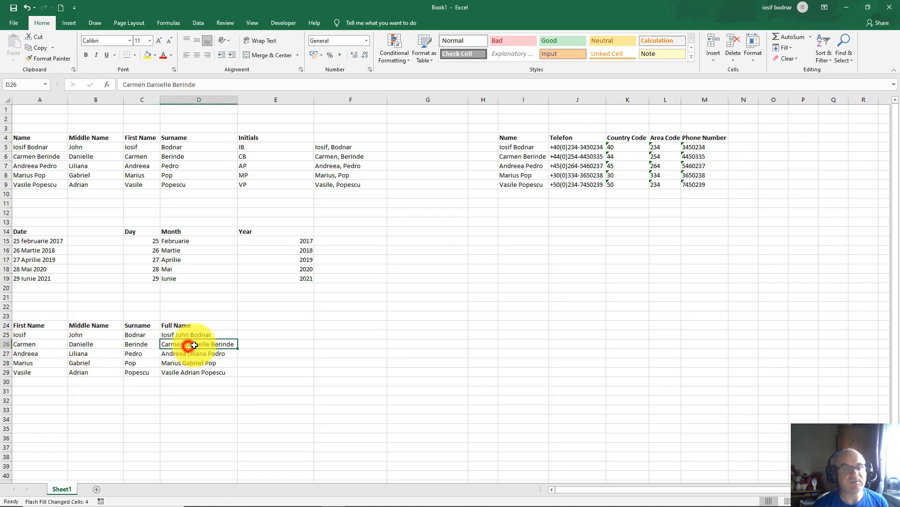
Step: Verify rows 25–27 against their name parts and review the table A24:D29
{"action": "left_click", "coordinate": [26, 355]}
{"action": "left_click", "coordinate": [84, 354]}
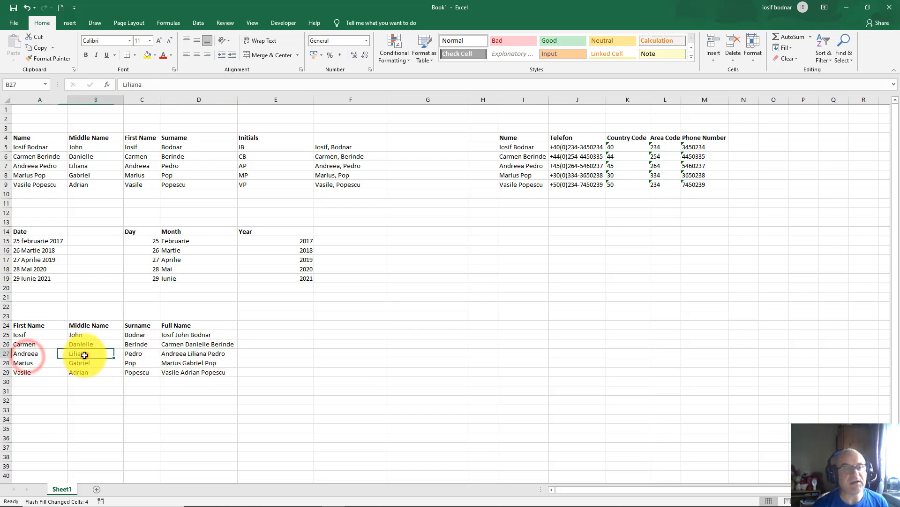
{"action": "left_click", "coordinate": [180, 354]}
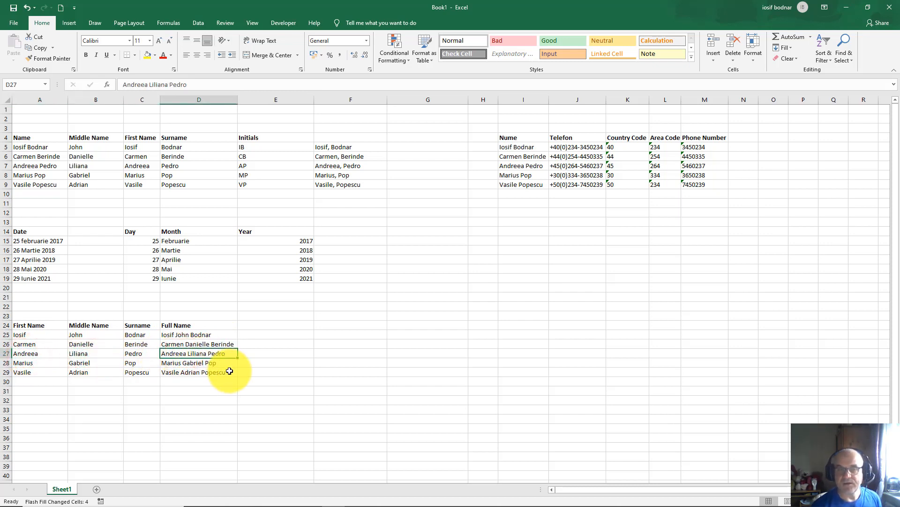
{"action": "left_click", "coordinate": [181, 336]}
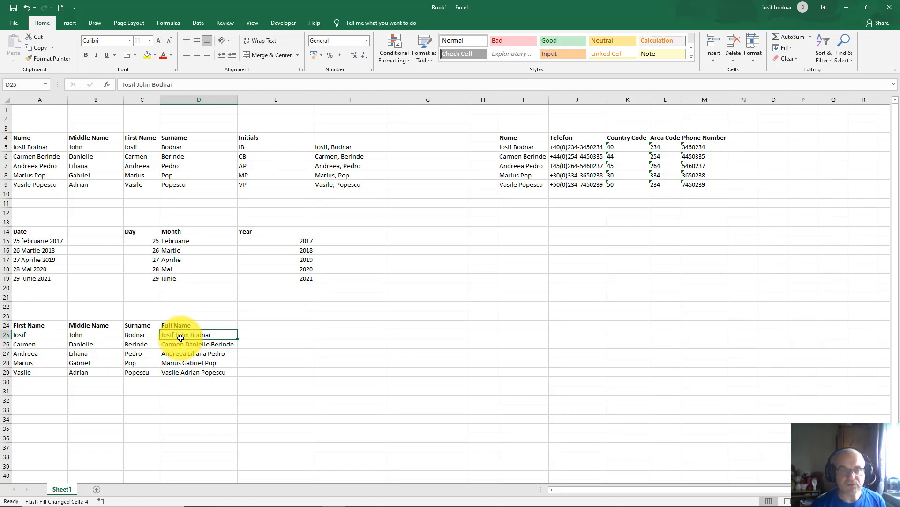
{"action": "left_click", "coordinate": [187, 346]}
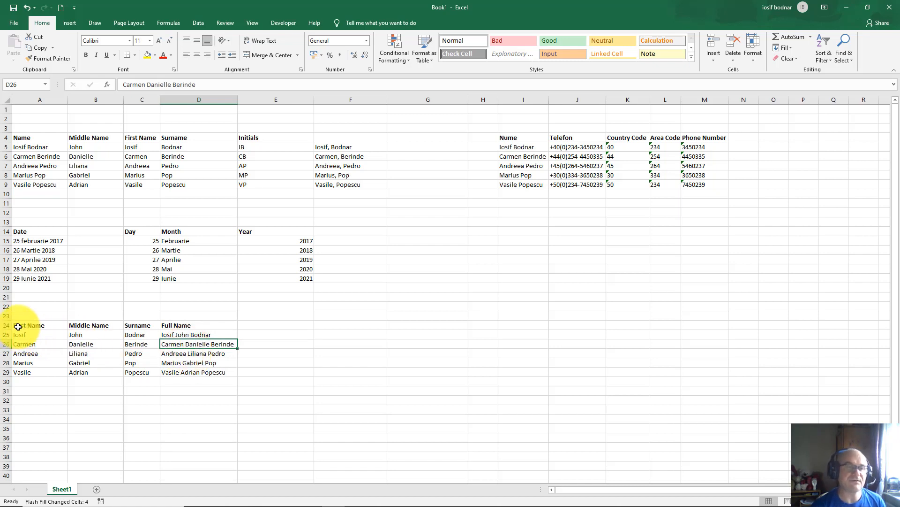
{"action": "left_click_drag", "start_coordinate": [18, 326], "coordinate": [217, 375]}
{"action": "left_click", "coordinate": [307, 323]}
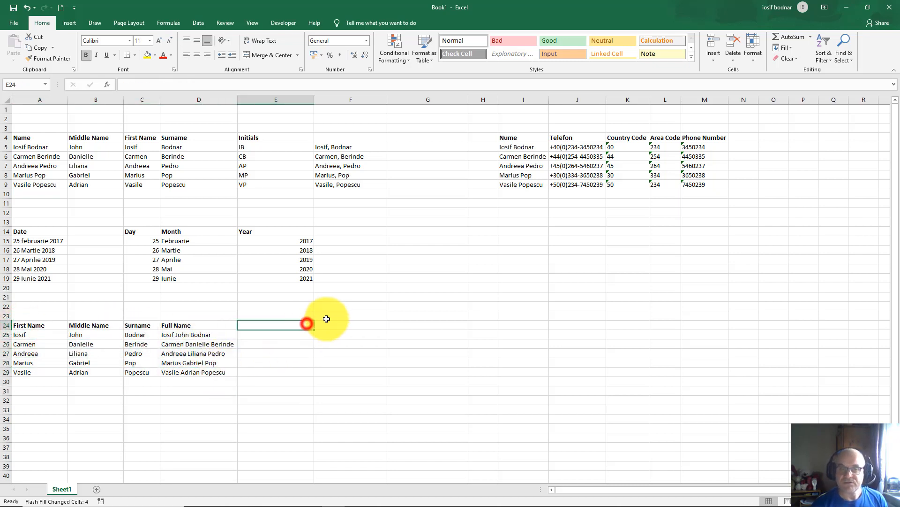